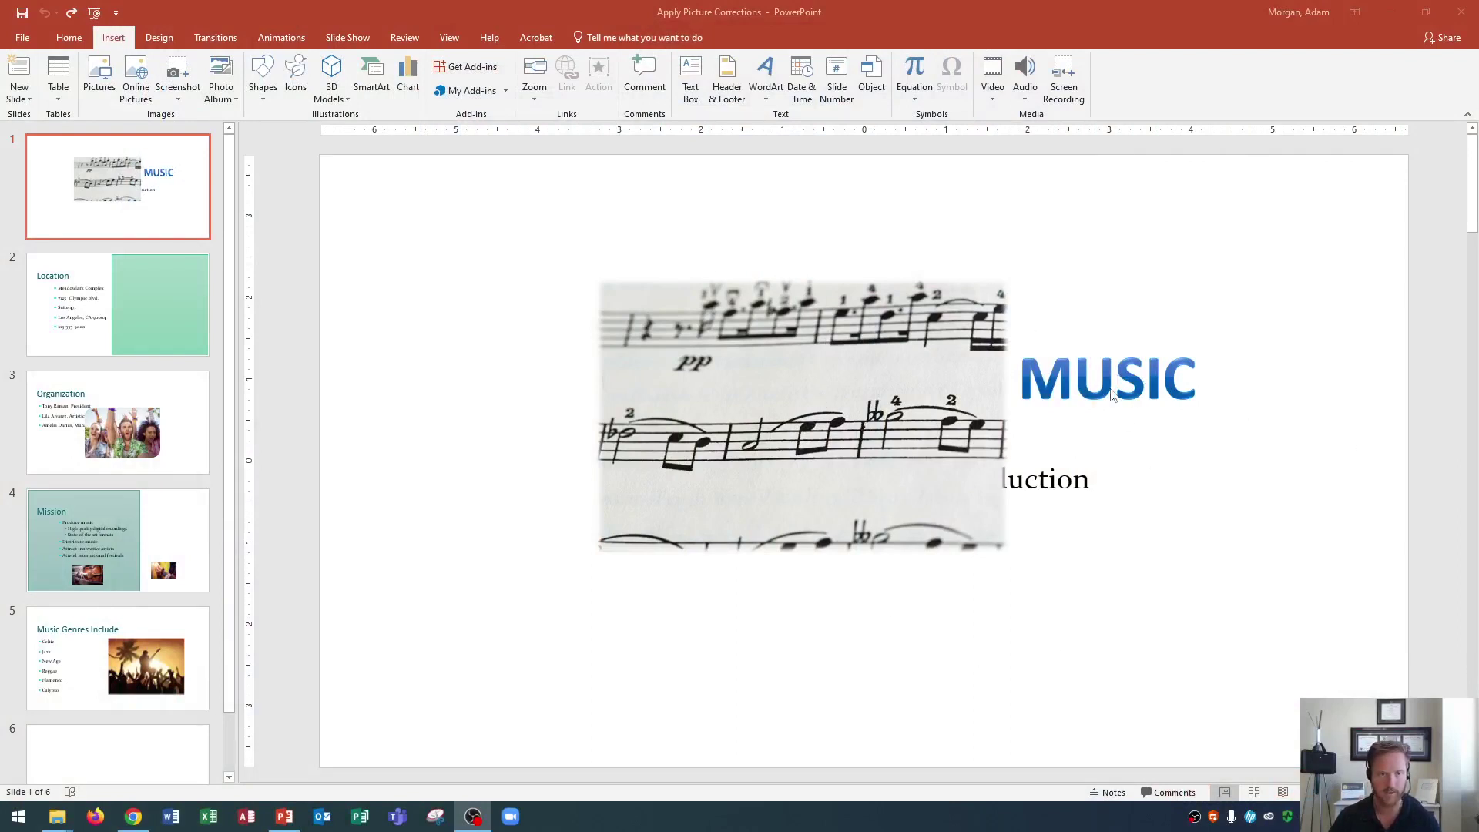
Send the title slide's sheet-music picture to back so the CROSS OCEANS MUSIC text shows.
click(810, 382)
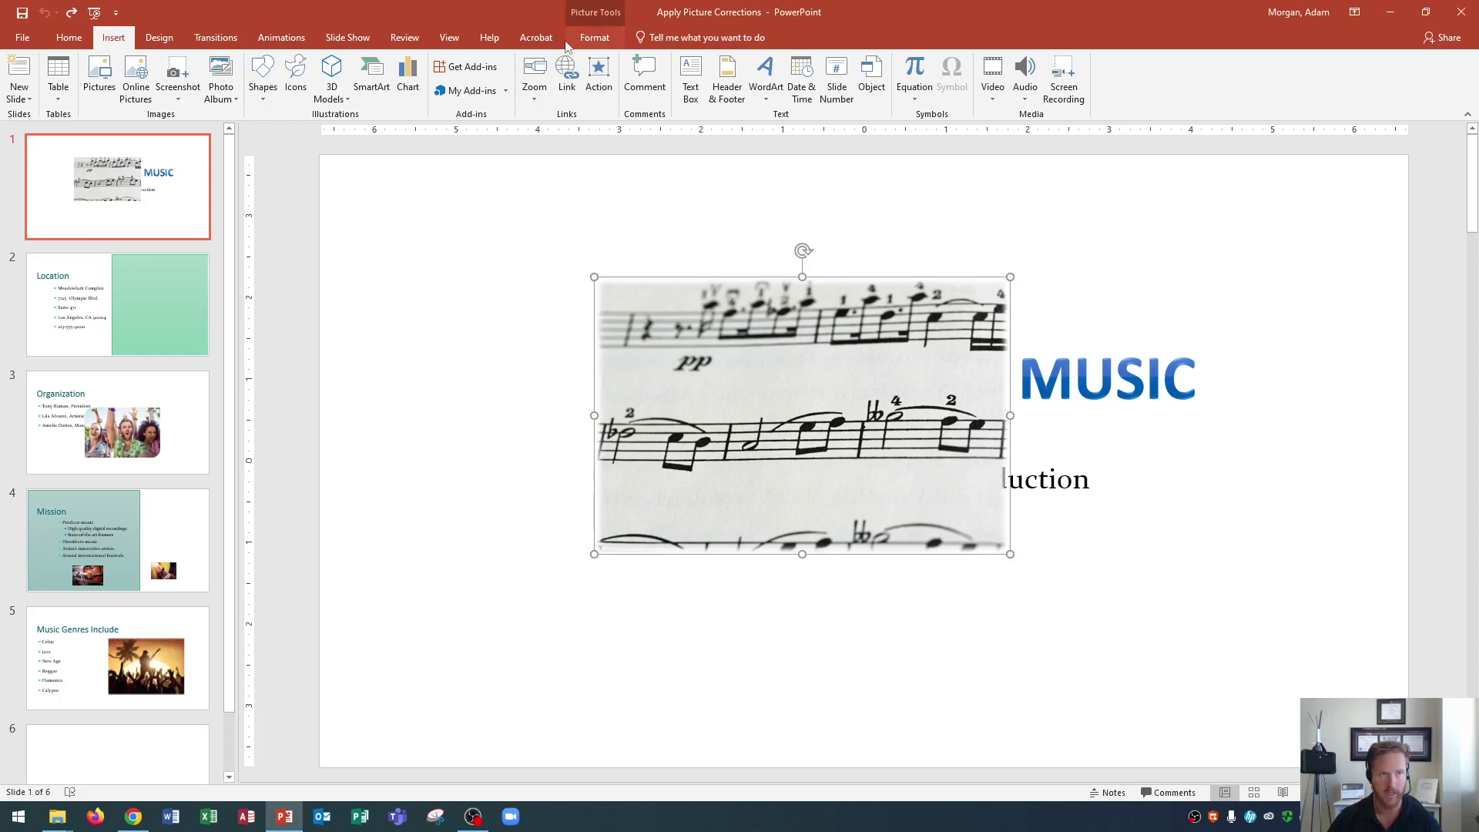
click(592, 40)
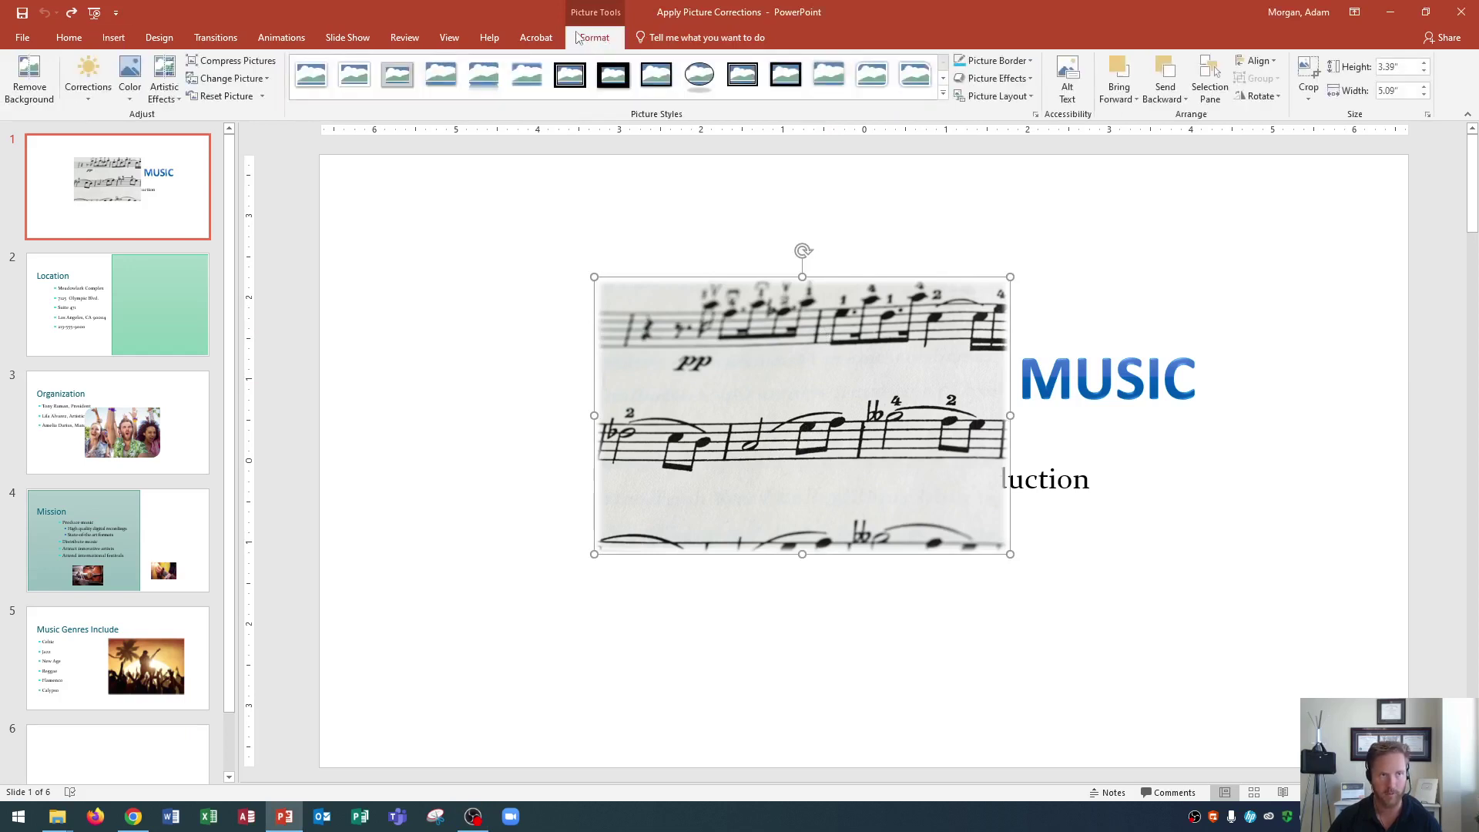
click(1165, 99)
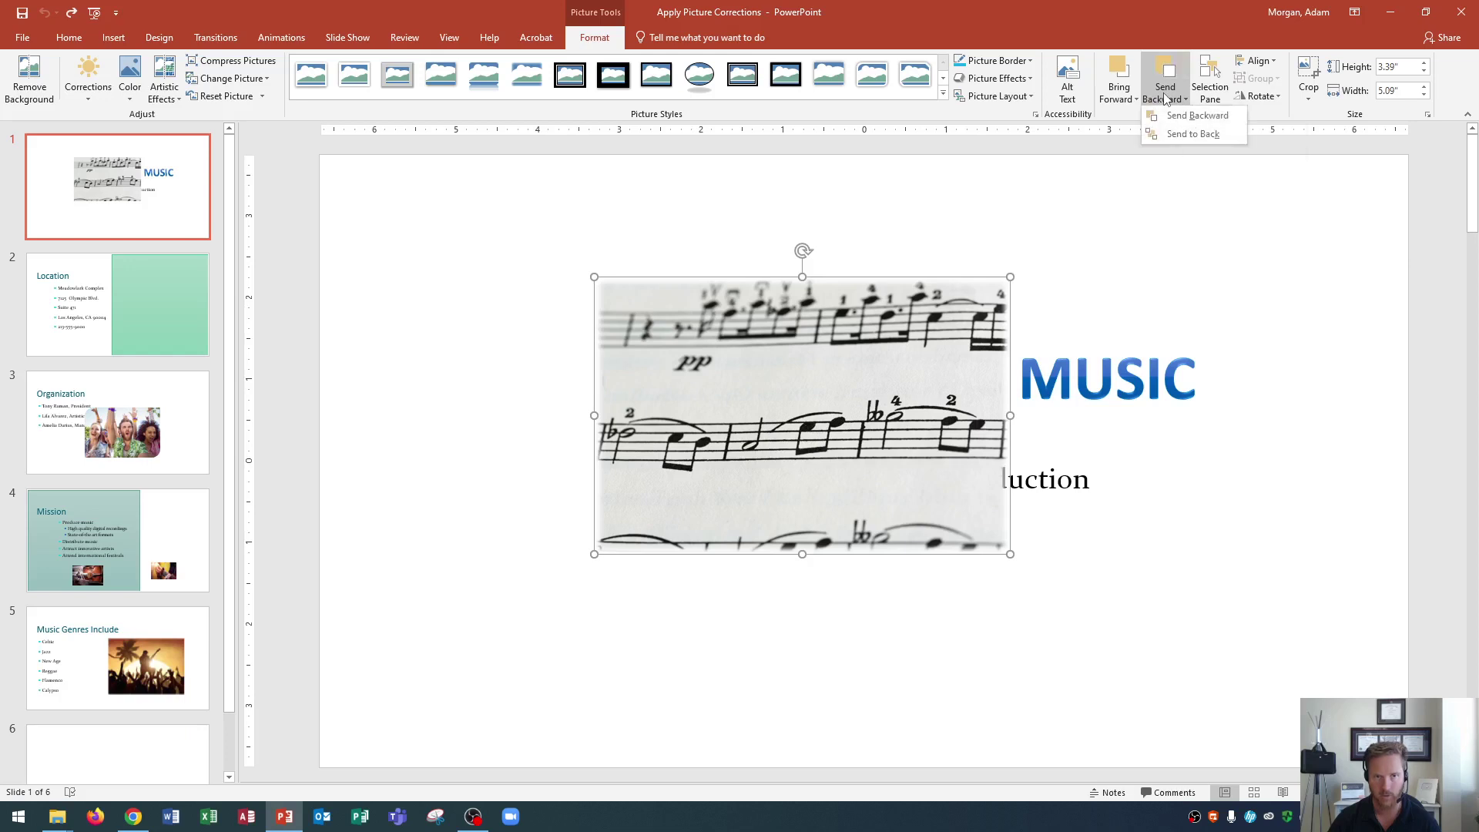
click(1171, 135)
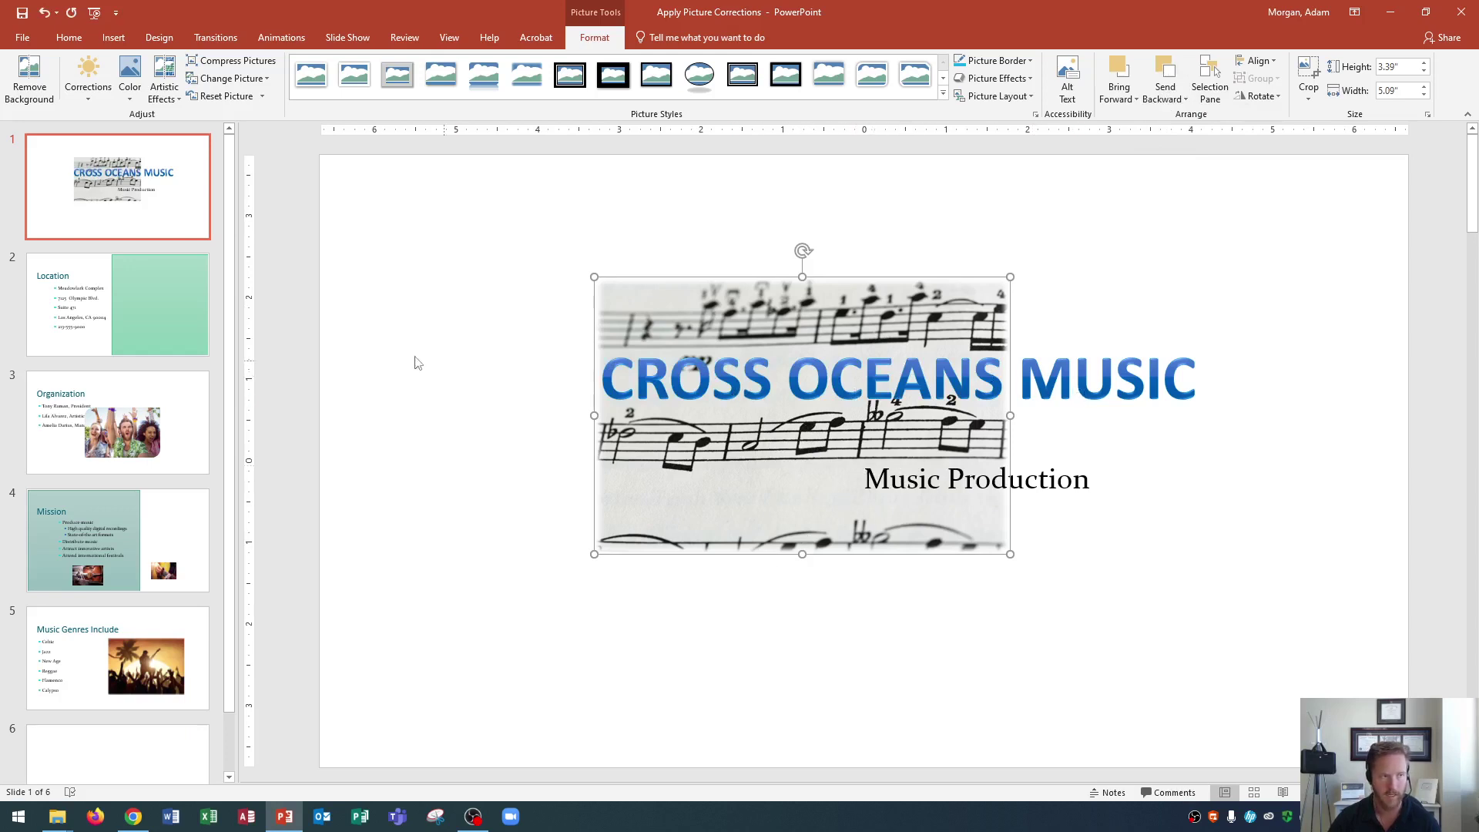
Fill the green rectangle on slide 2 with the Building picture from a file.
click(108, 305)
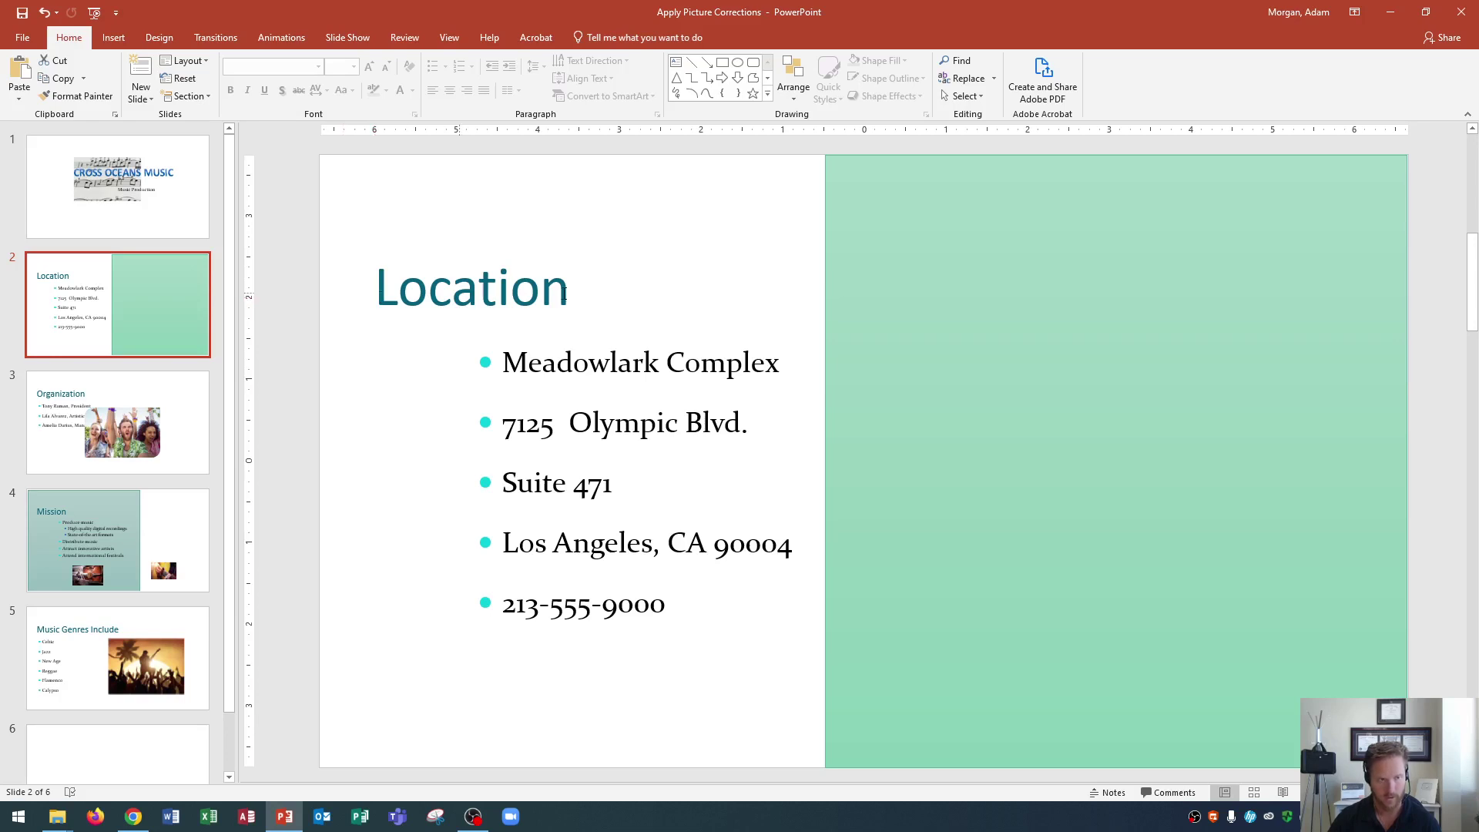
click(1012, 346)
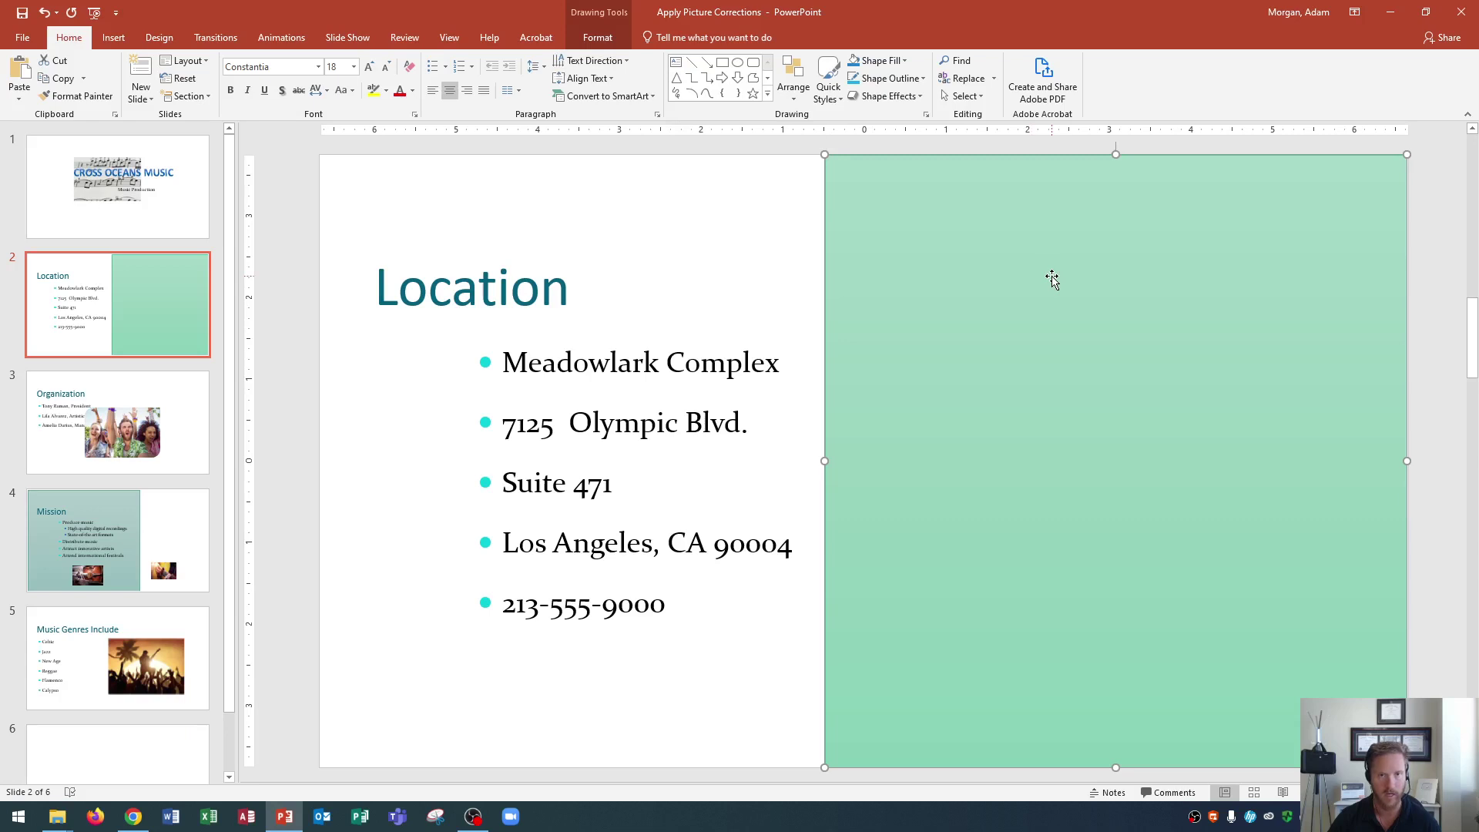
click(598, 39)
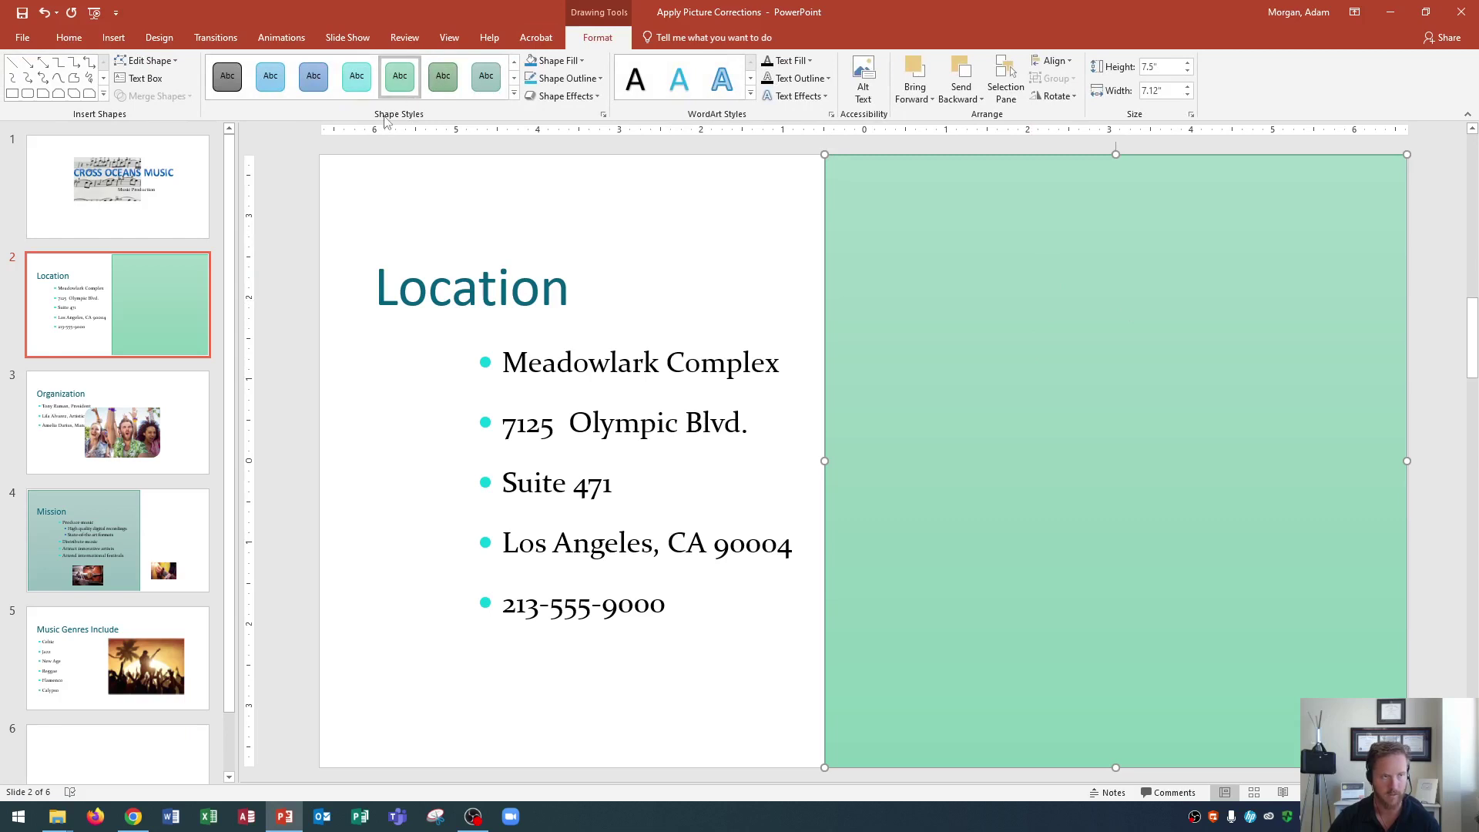
click(574, 61)
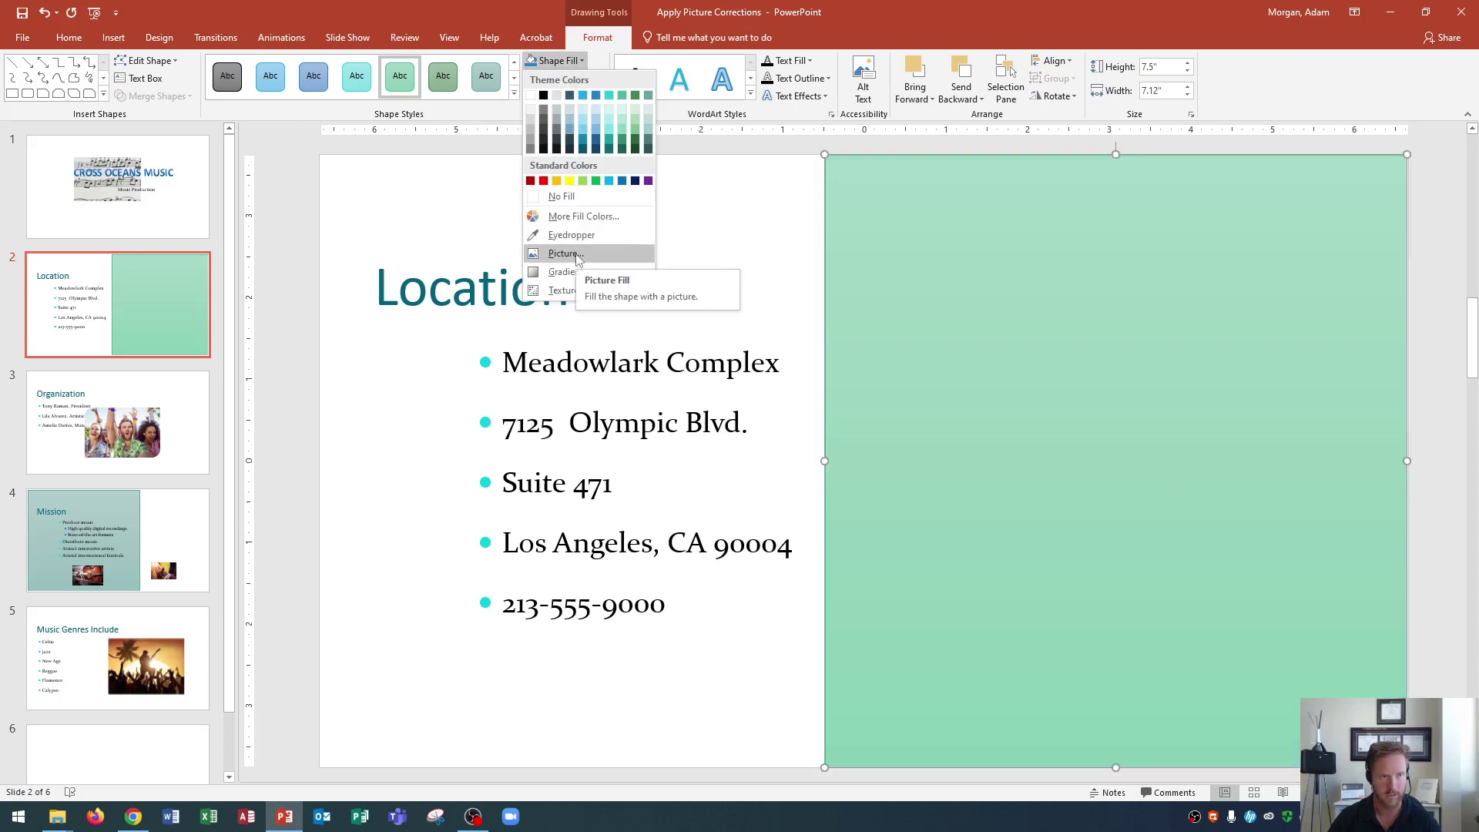
click(578, 255)
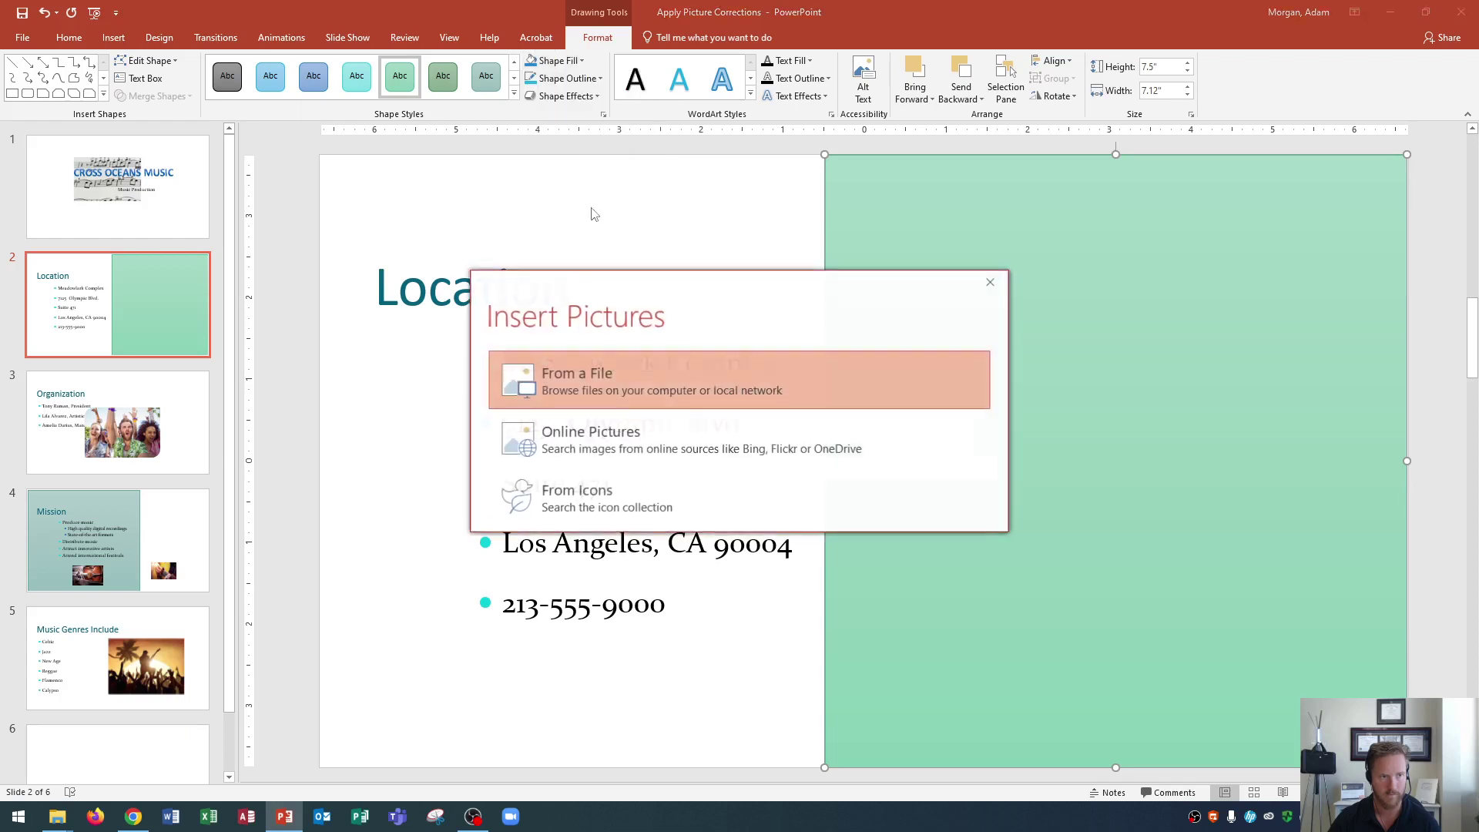
click(567, 375)
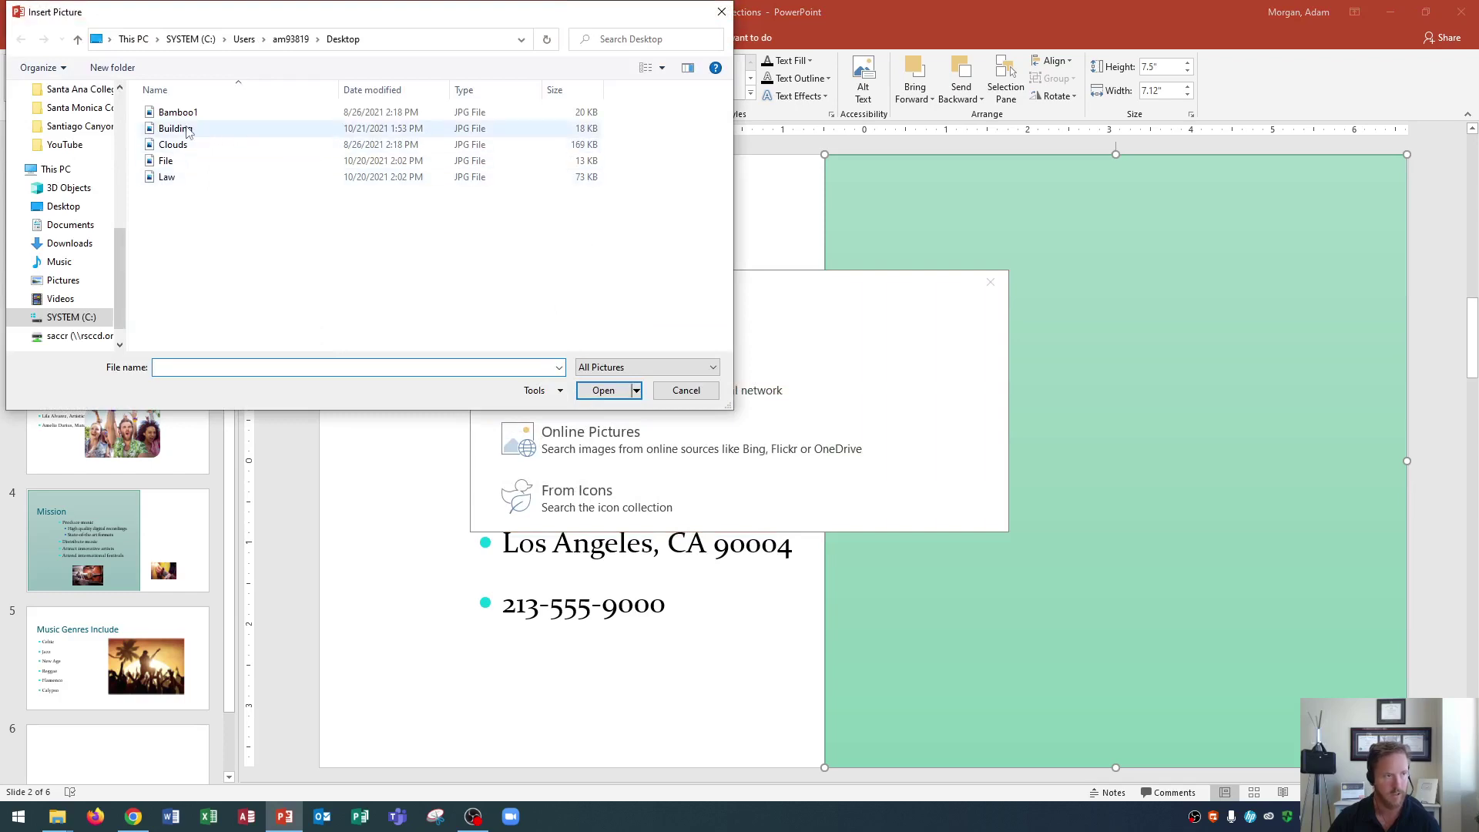
click(186, 131)
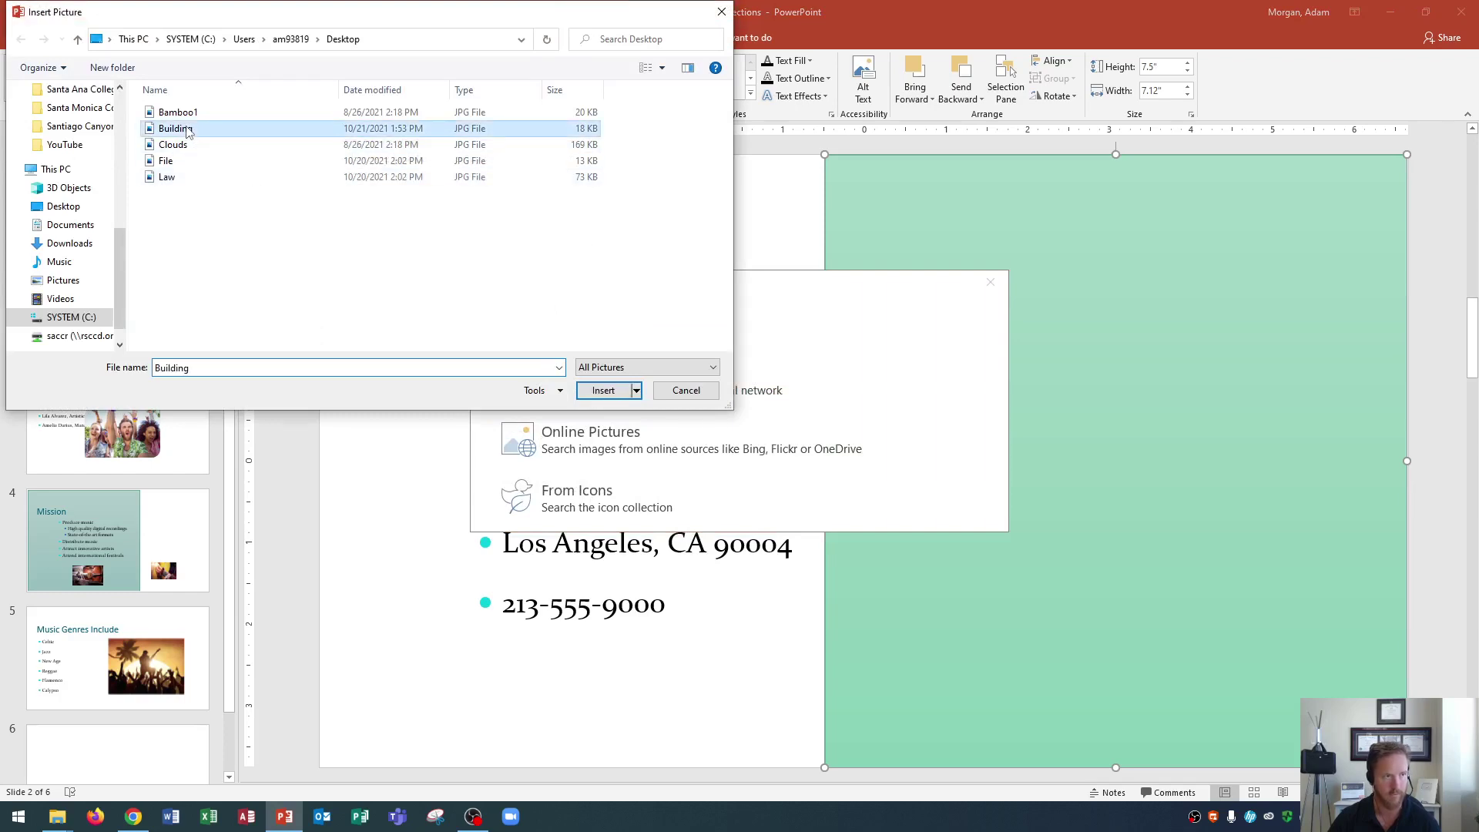
click(603, 391)
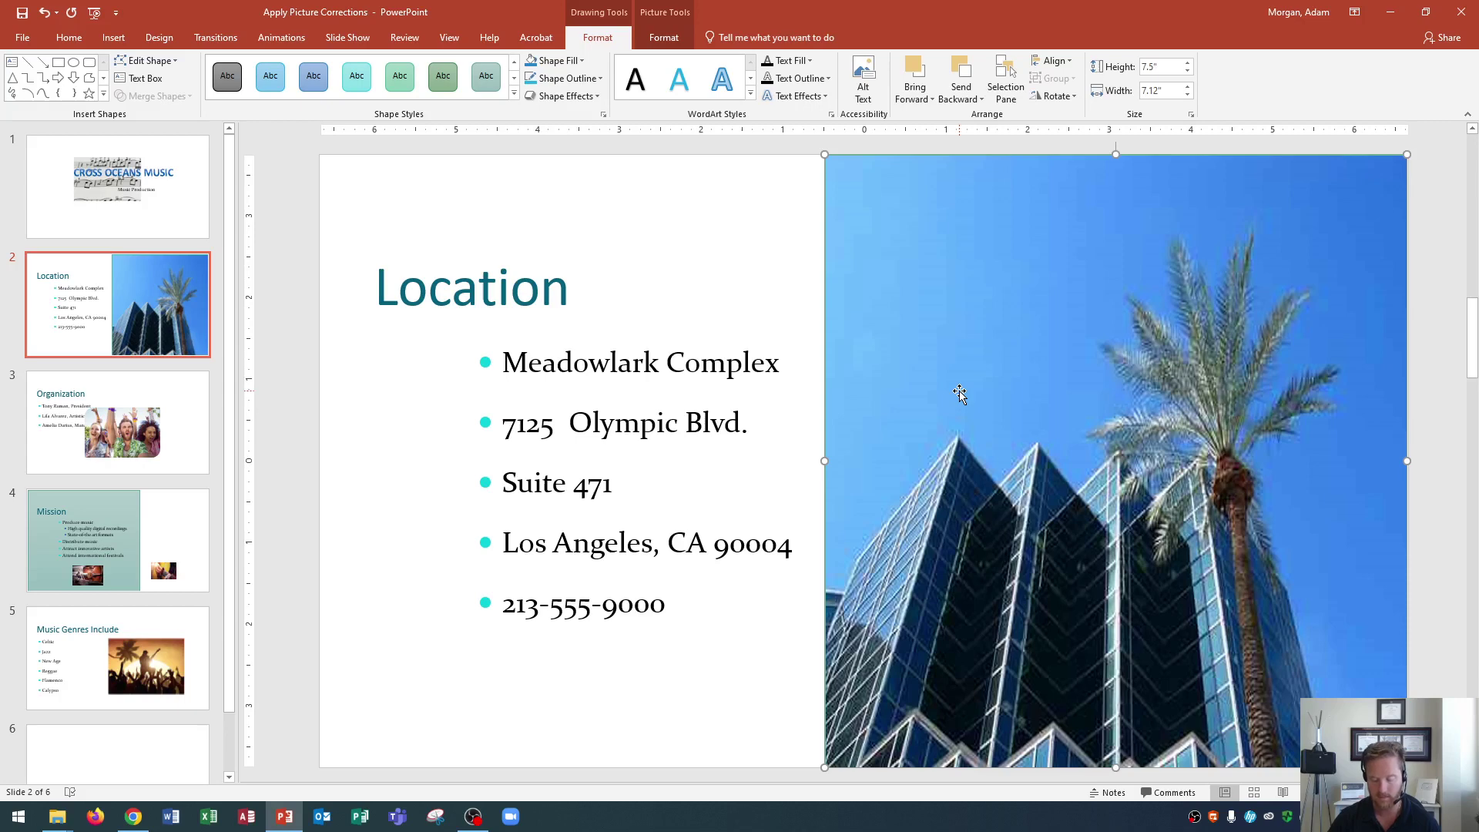
Switch to slide 3 (Organization) and turn on Gridlines from the View tab.
click(129, 393)
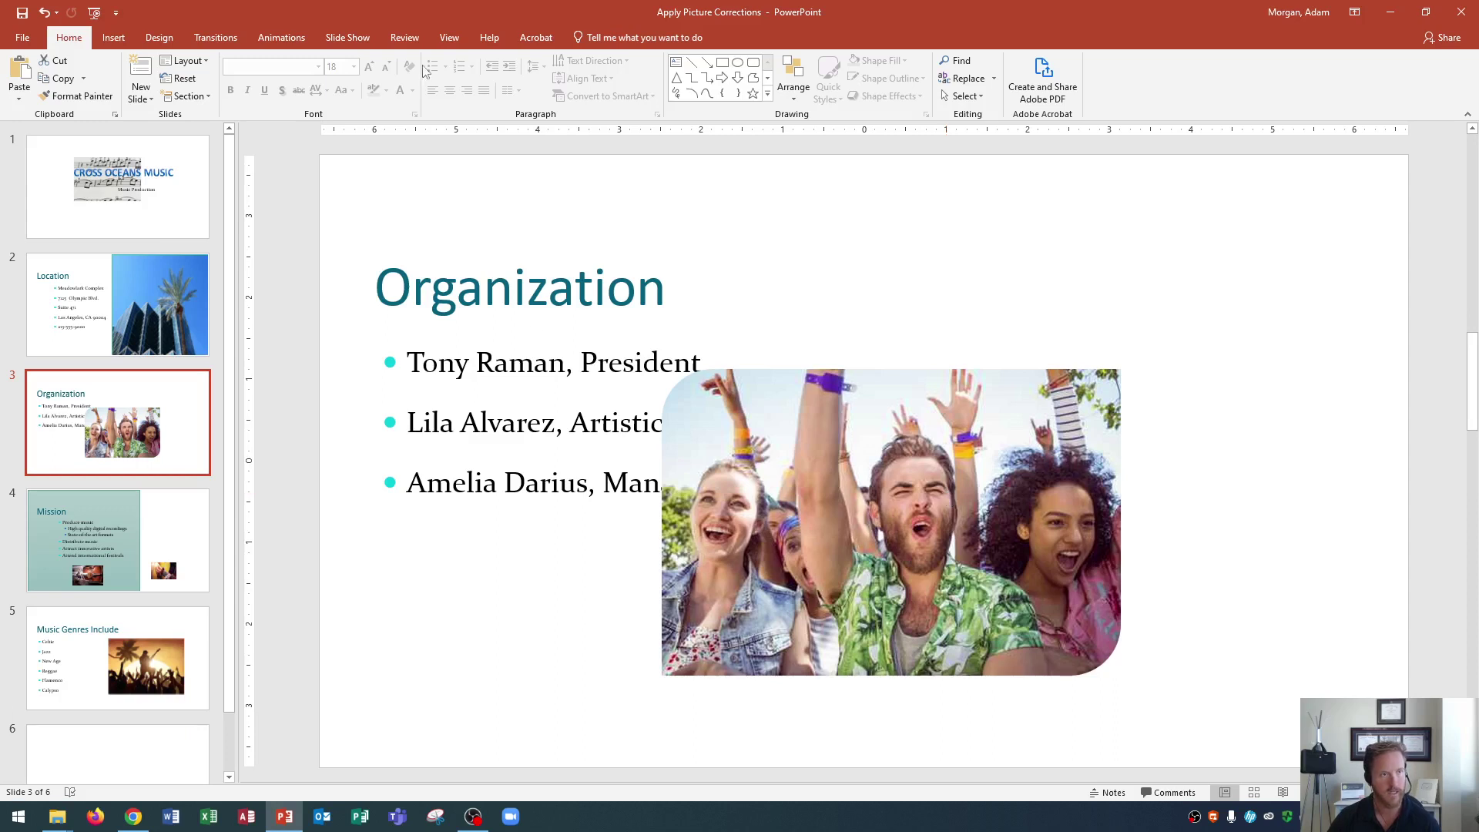
click(449, 39)
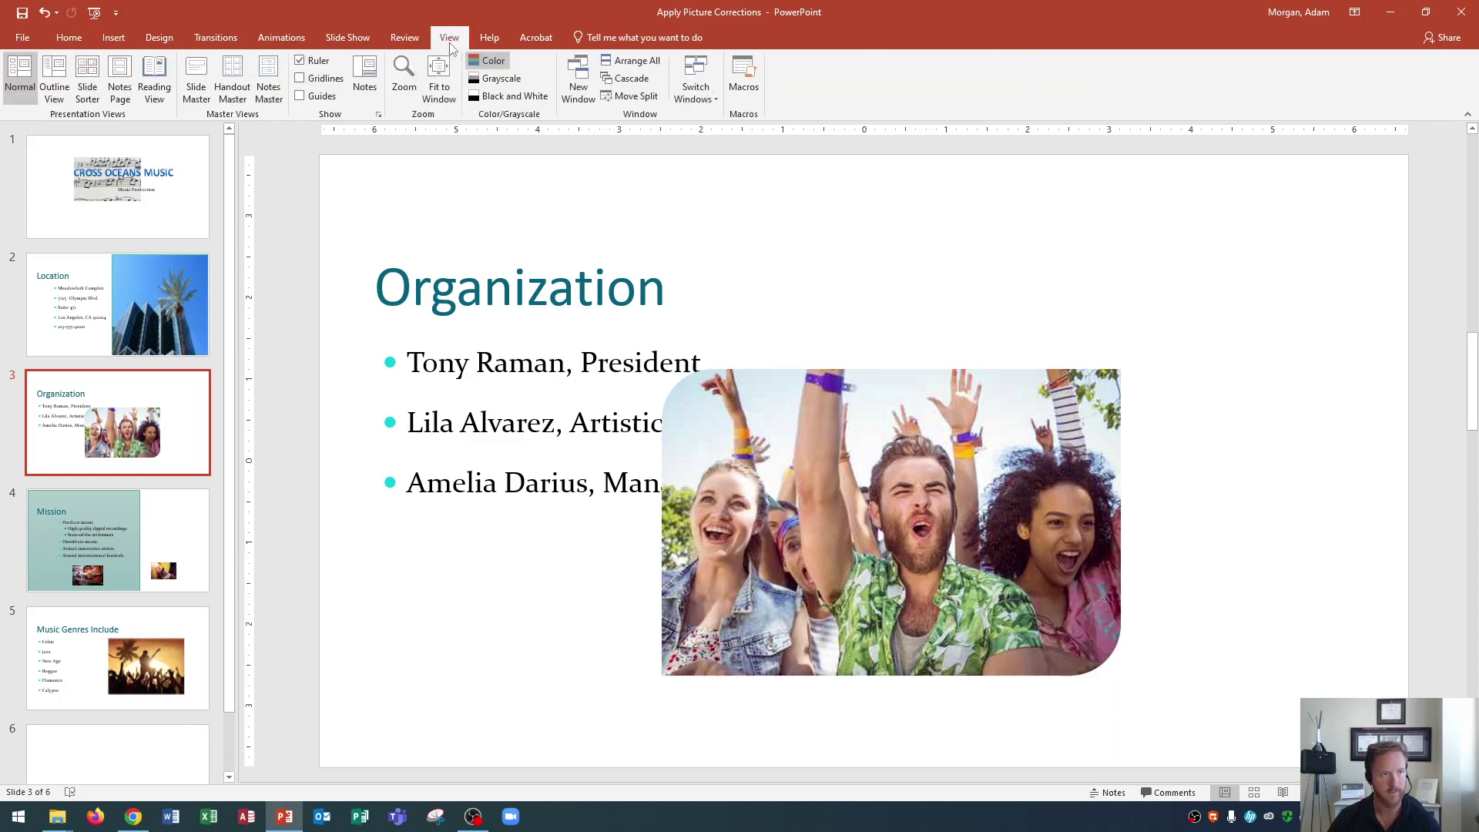
click(319, 82)
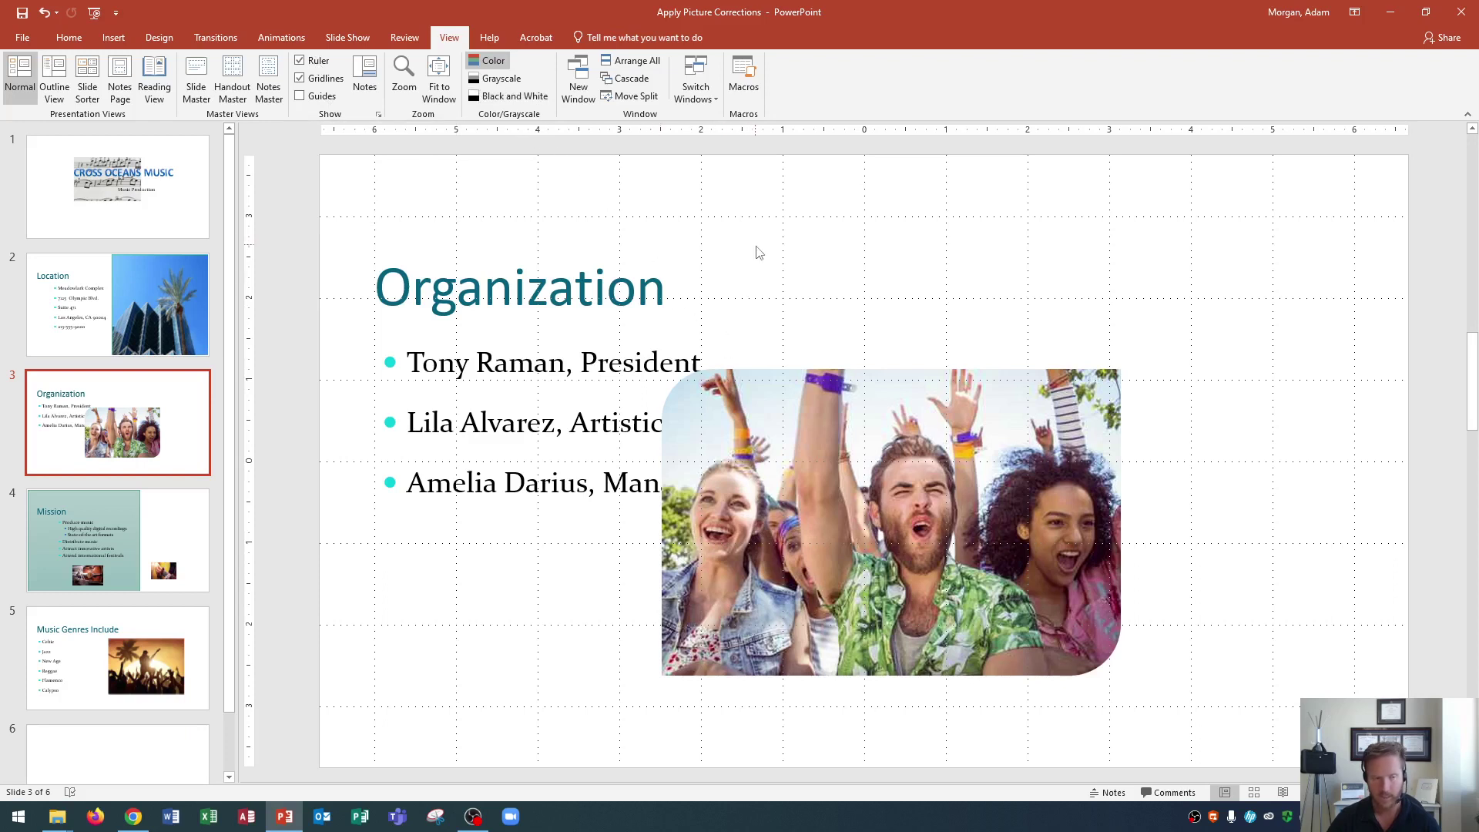
Send the crowd photo to back, behind the bulleted list of names and job titles.
click(864, 456)
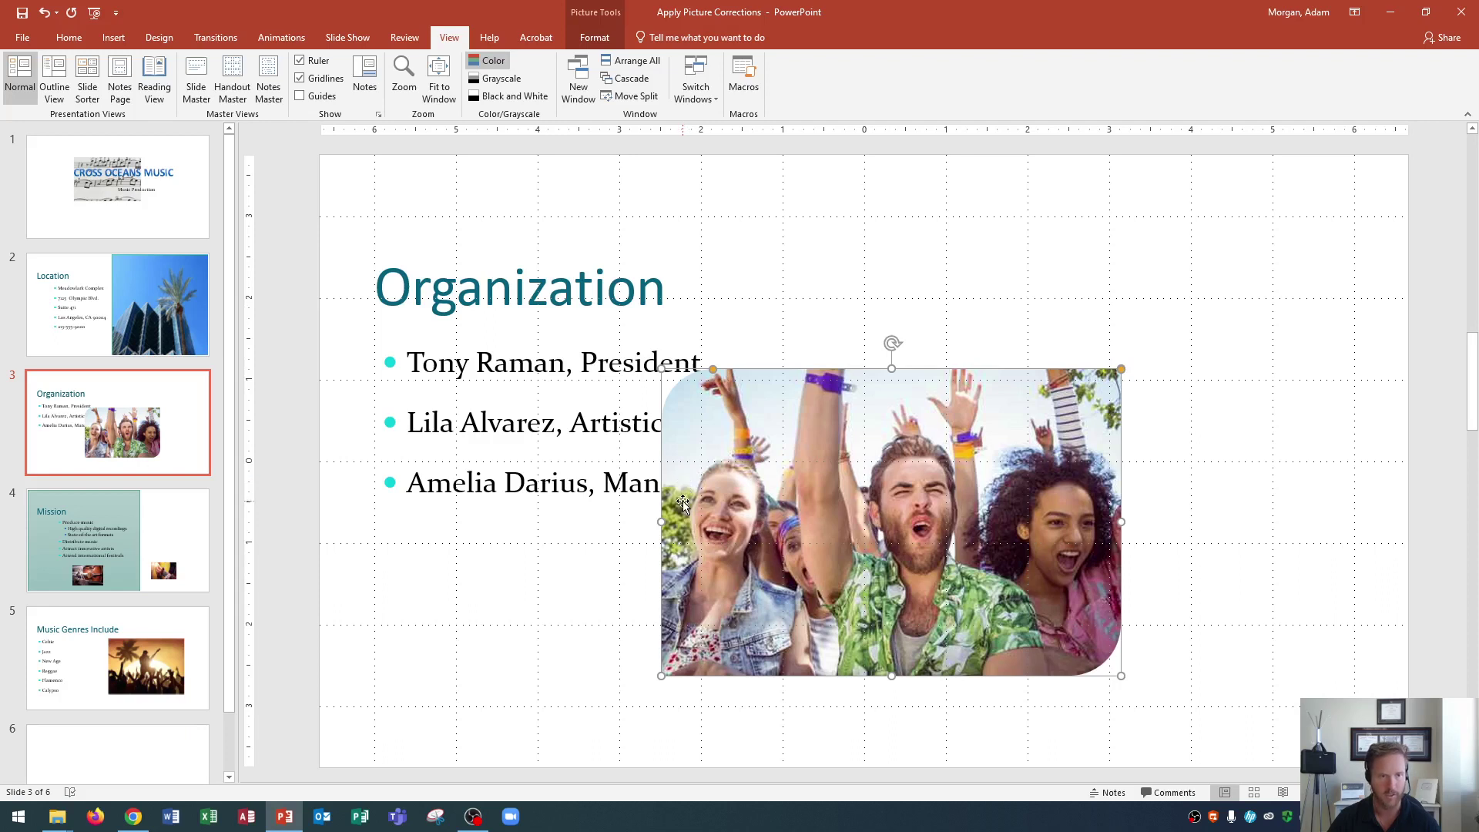
click(601, 41)
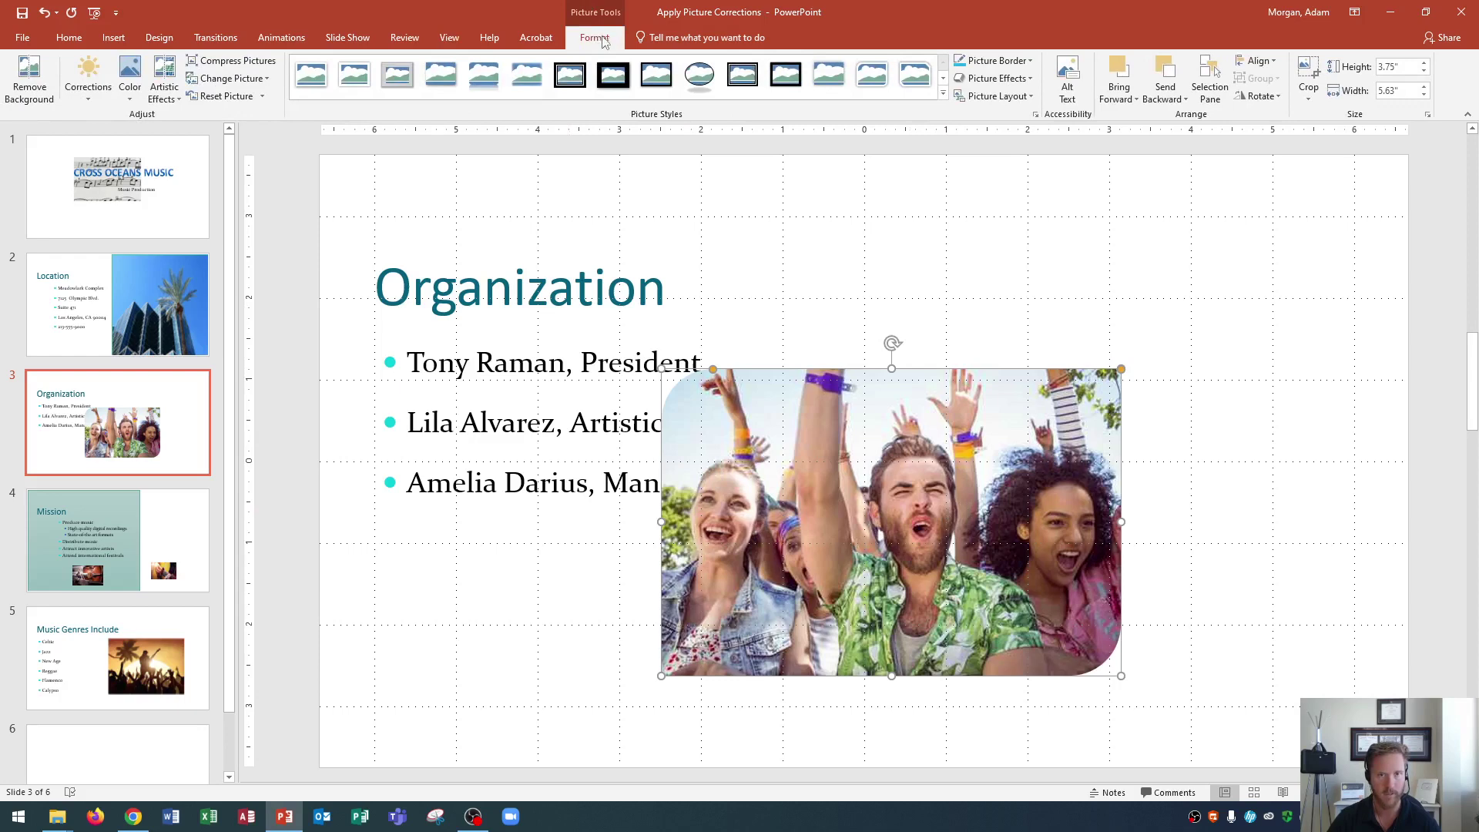
click(1174, 102)
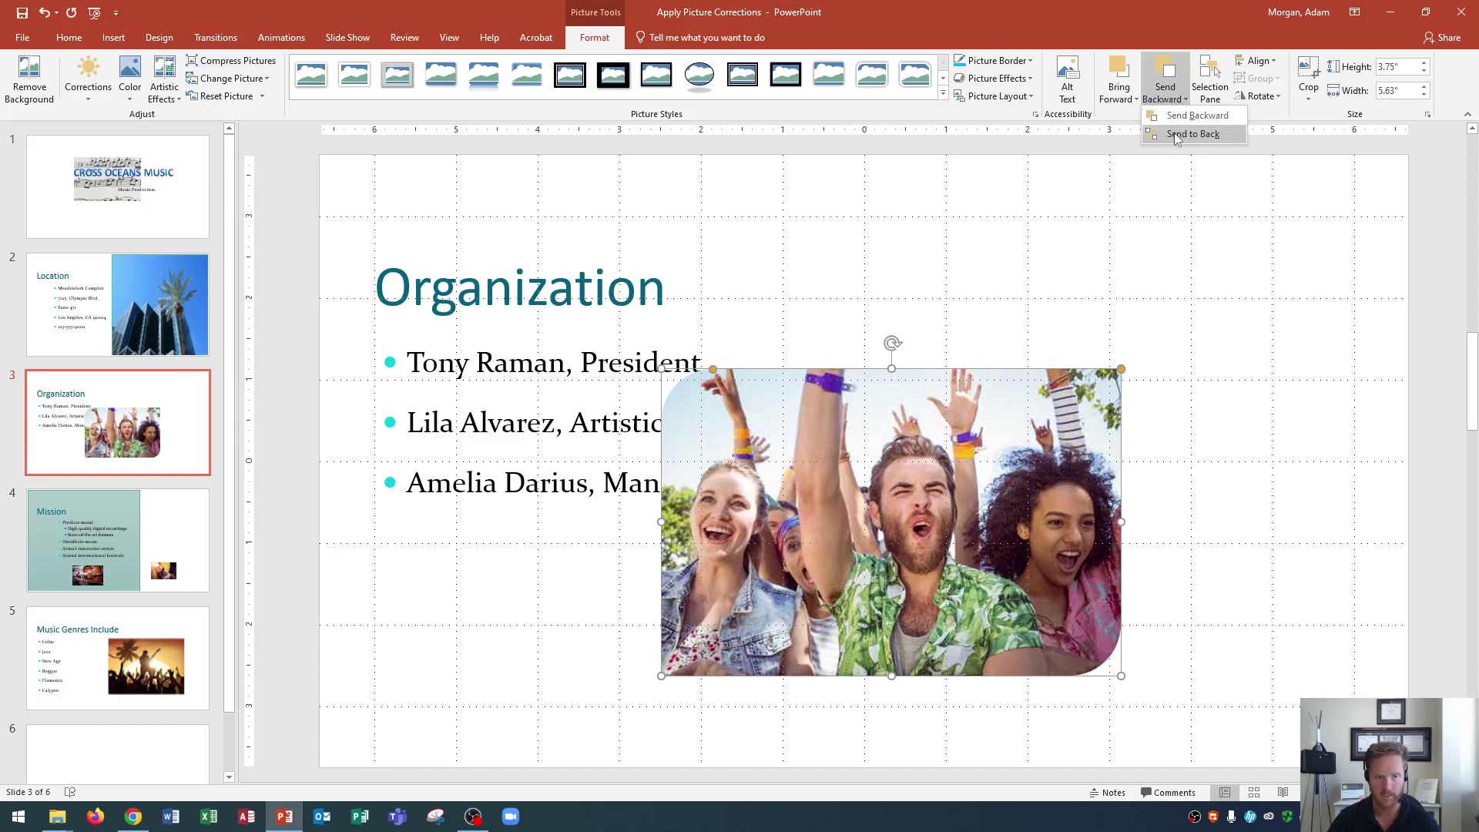
click(1176, 136)
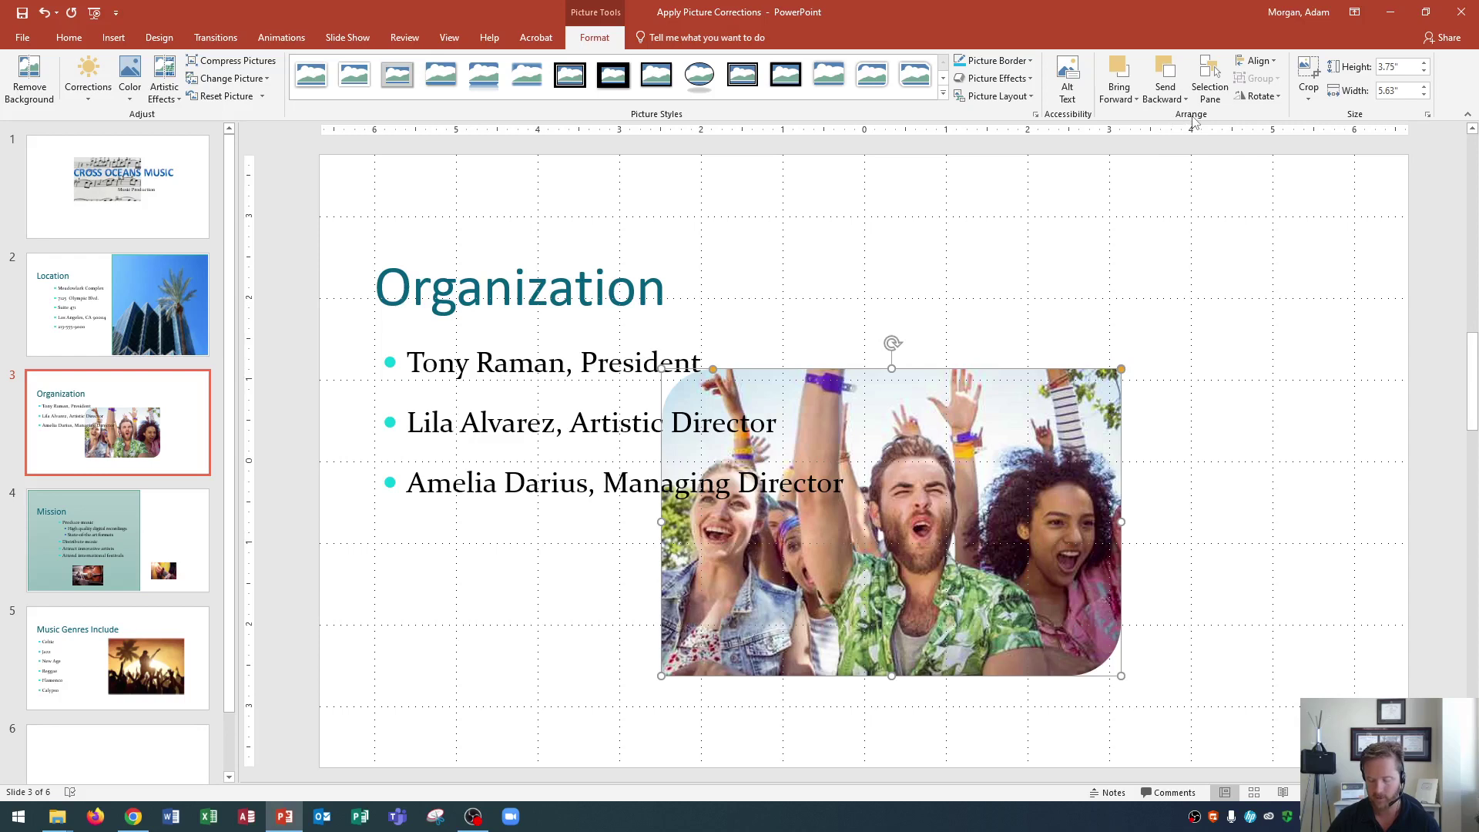
Open the Selection Pane and select Content Placeholder 2, Title 1 and Picture 3 in turn.
click(1210, 94)
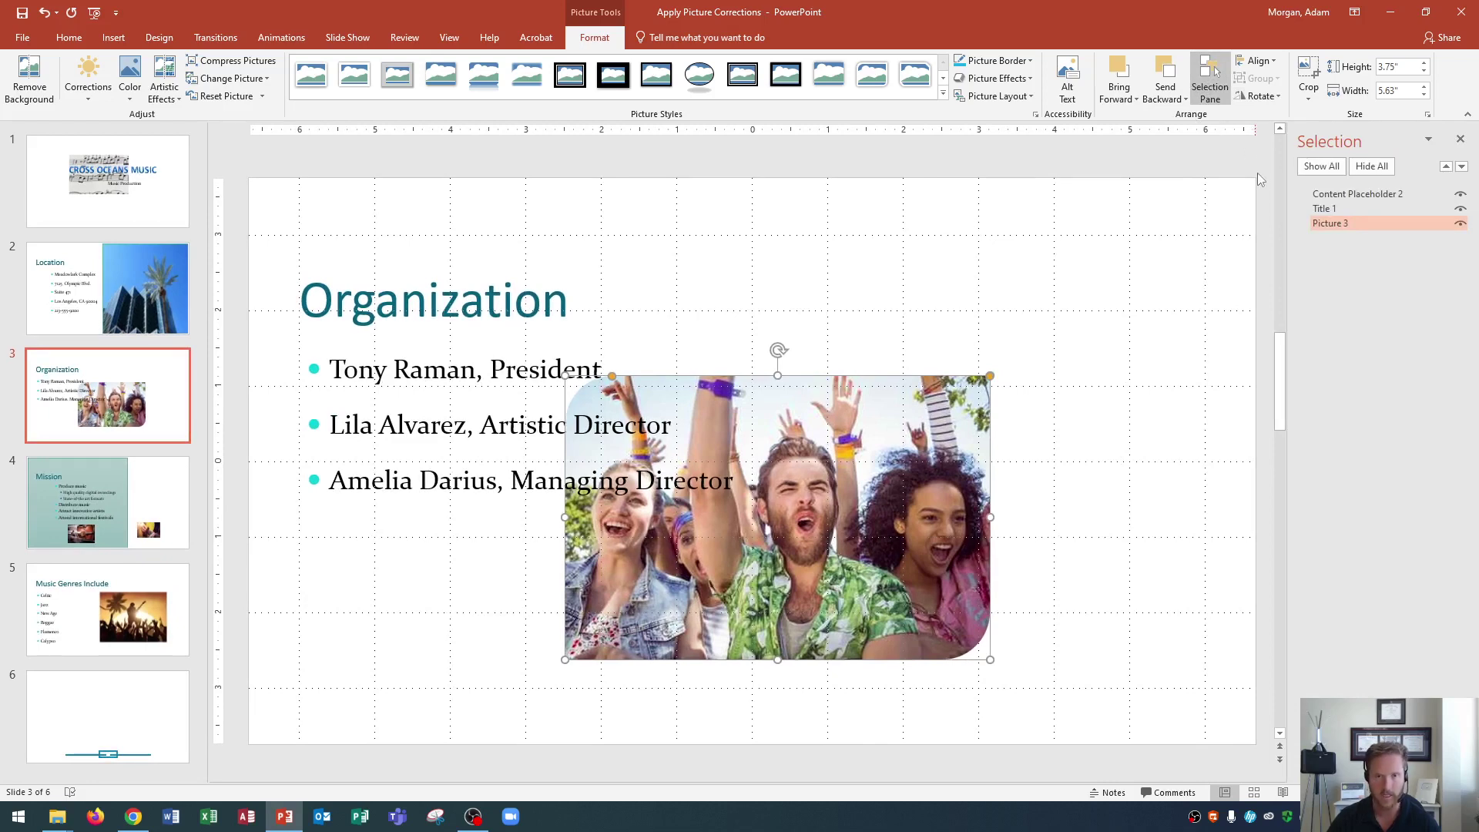
ctrl+click(1336, 198)
click(1337, 198)
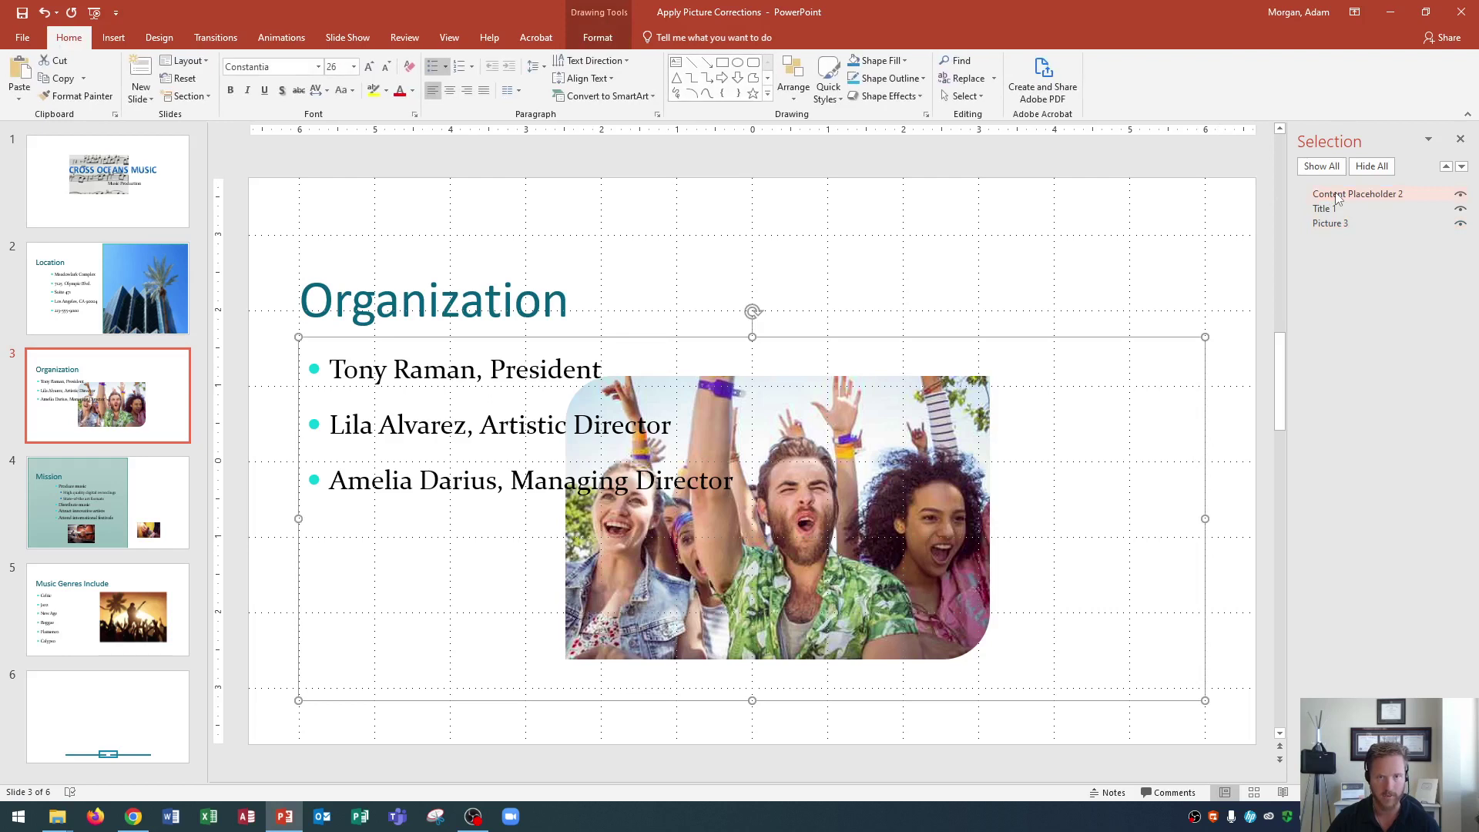
click(1334, 210)
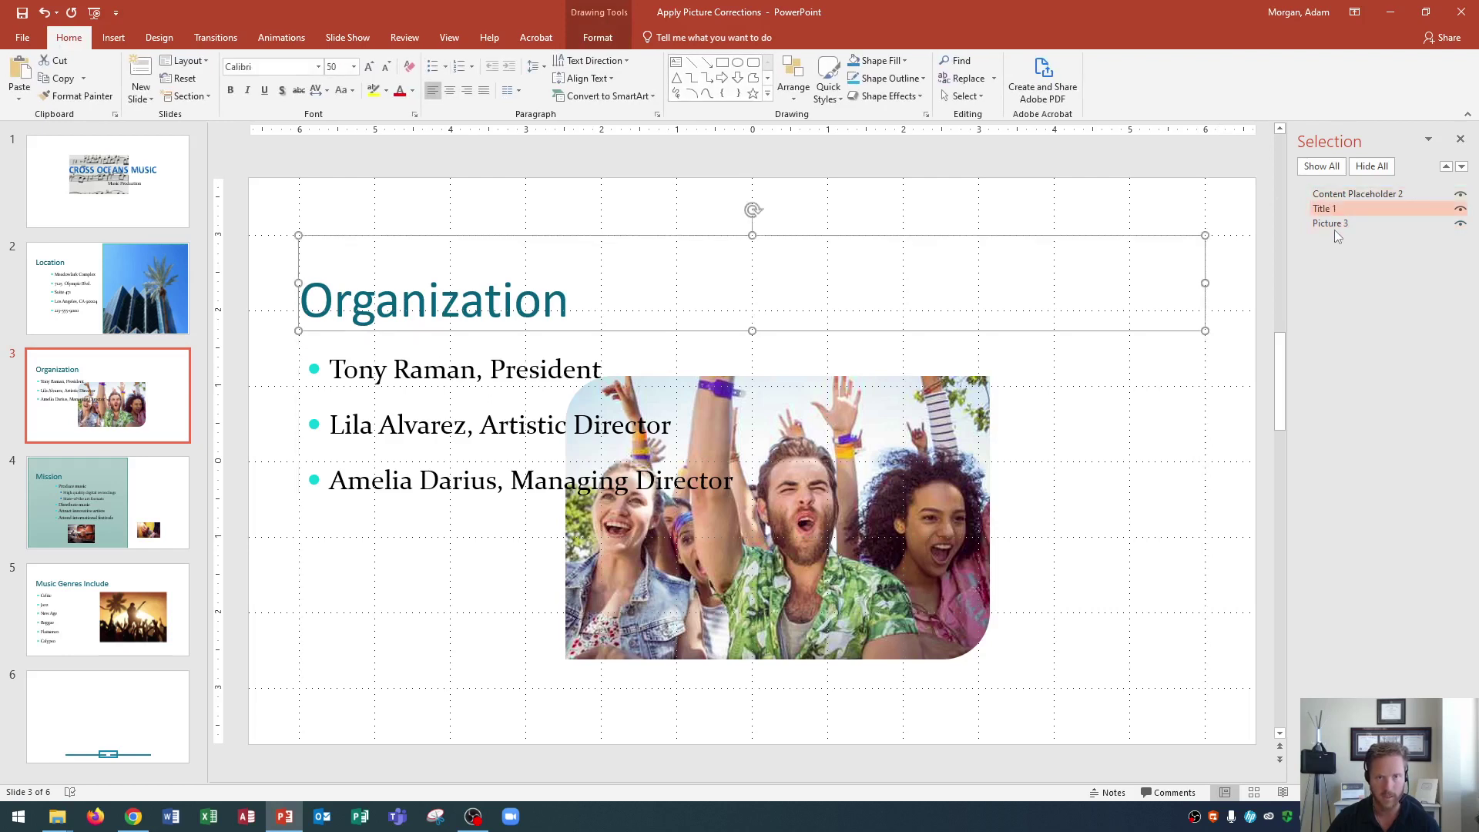
click(1337, 226)
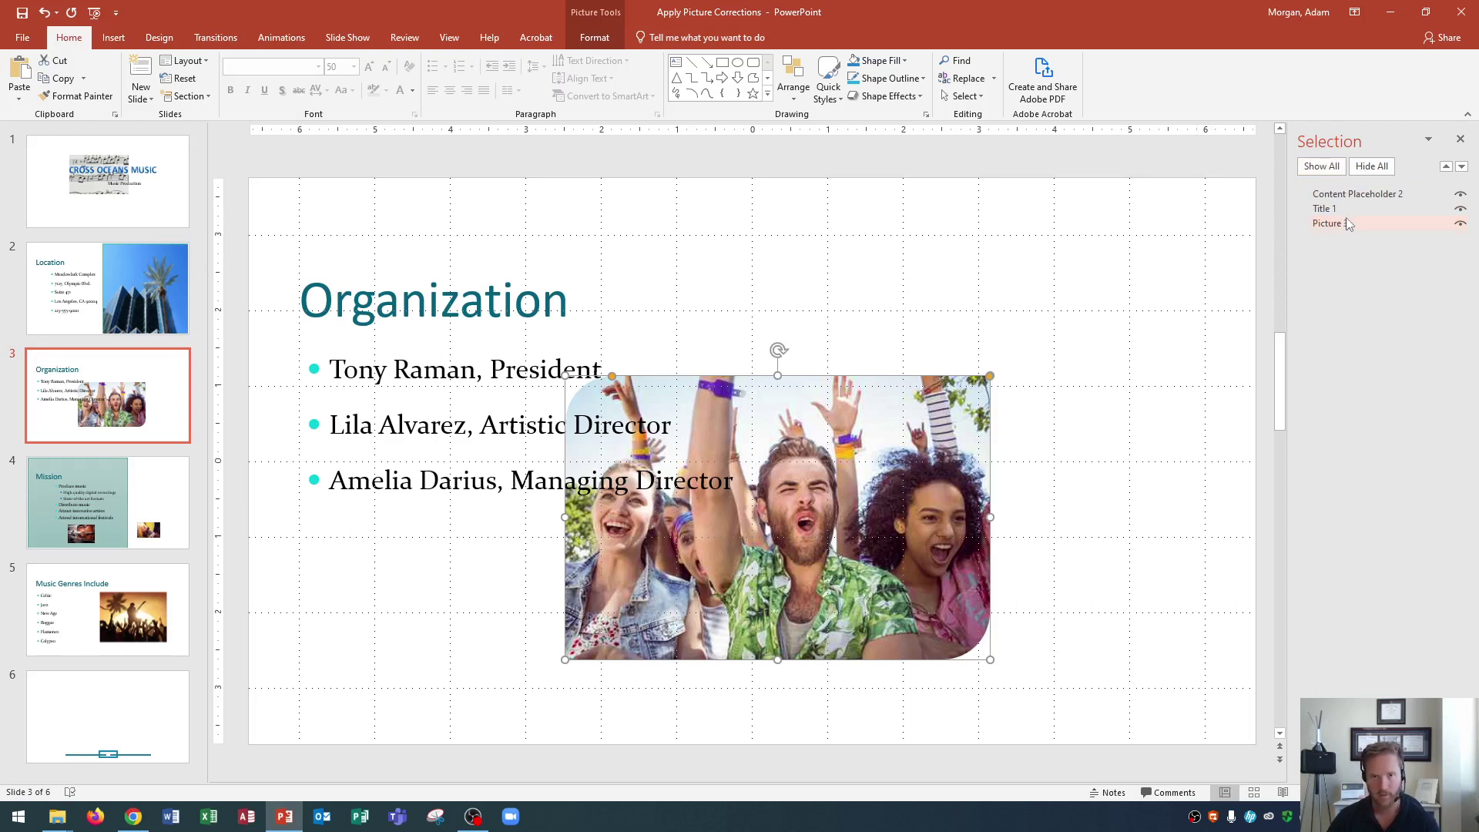
click(1344, 227)
Cycle the selection through the bulleted text box, title and crowd photo once more.
click(1359, 194)
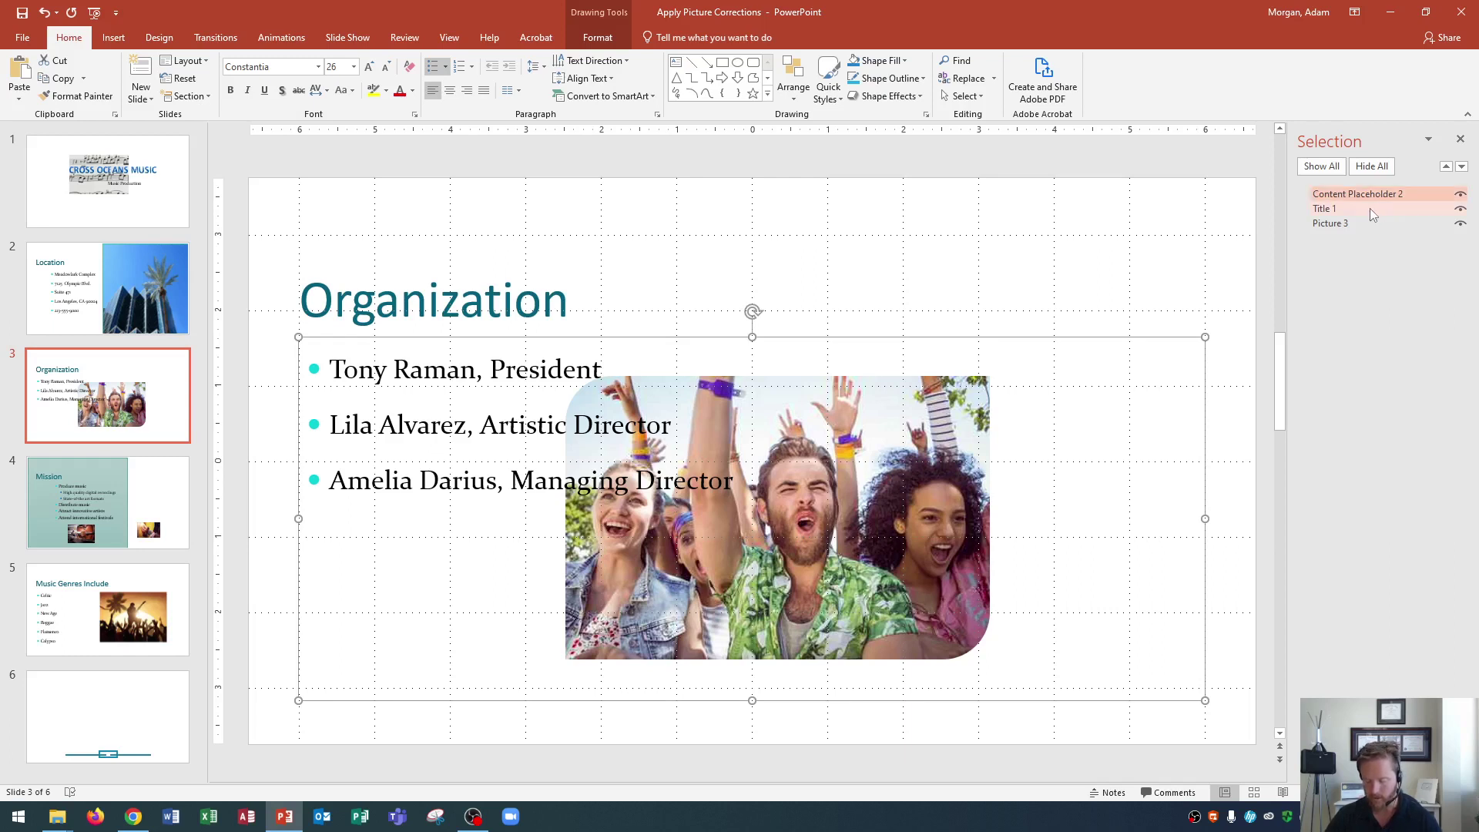
click(1369, 208)
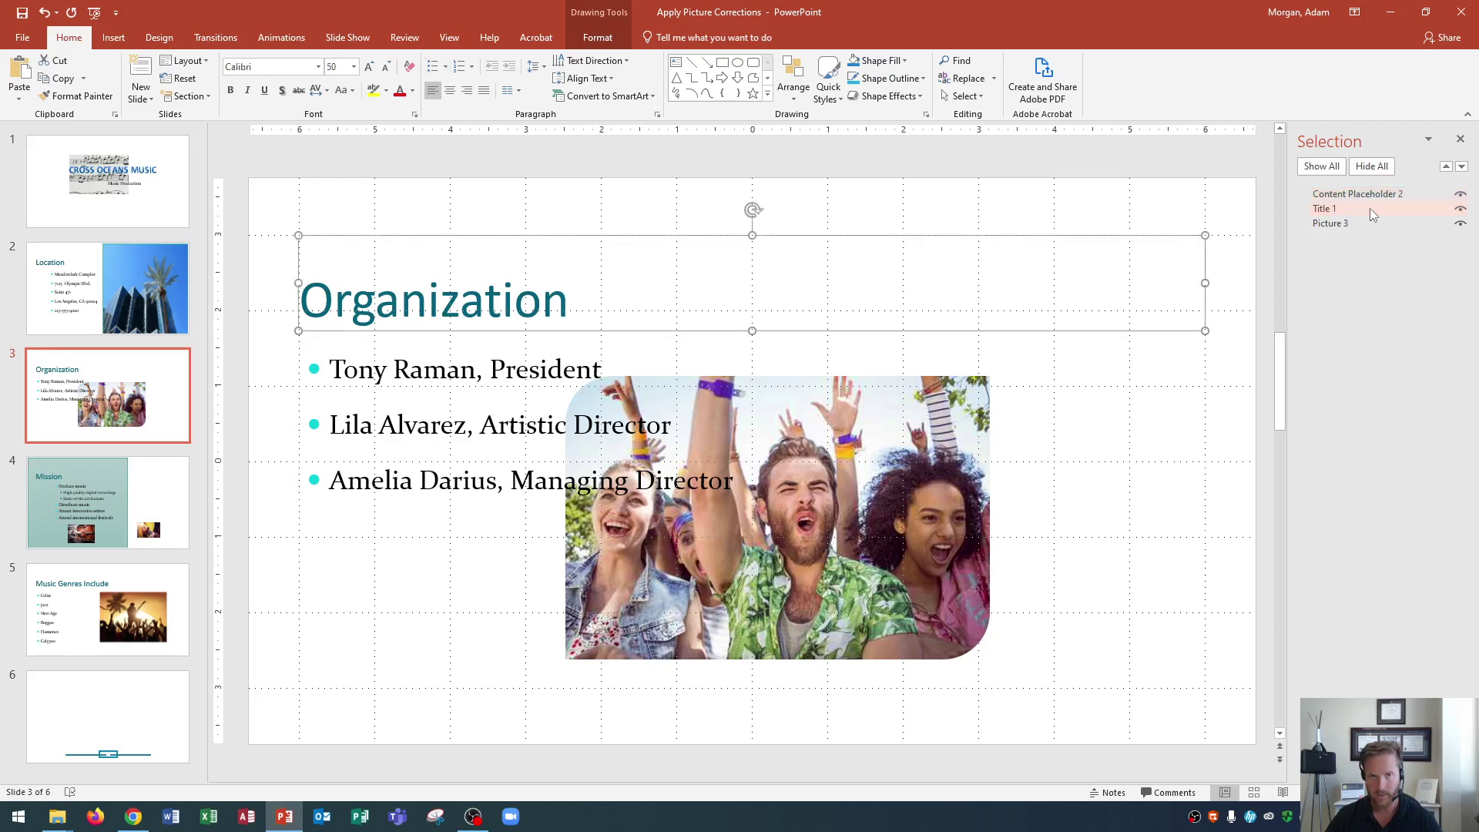
click(1332, 224)
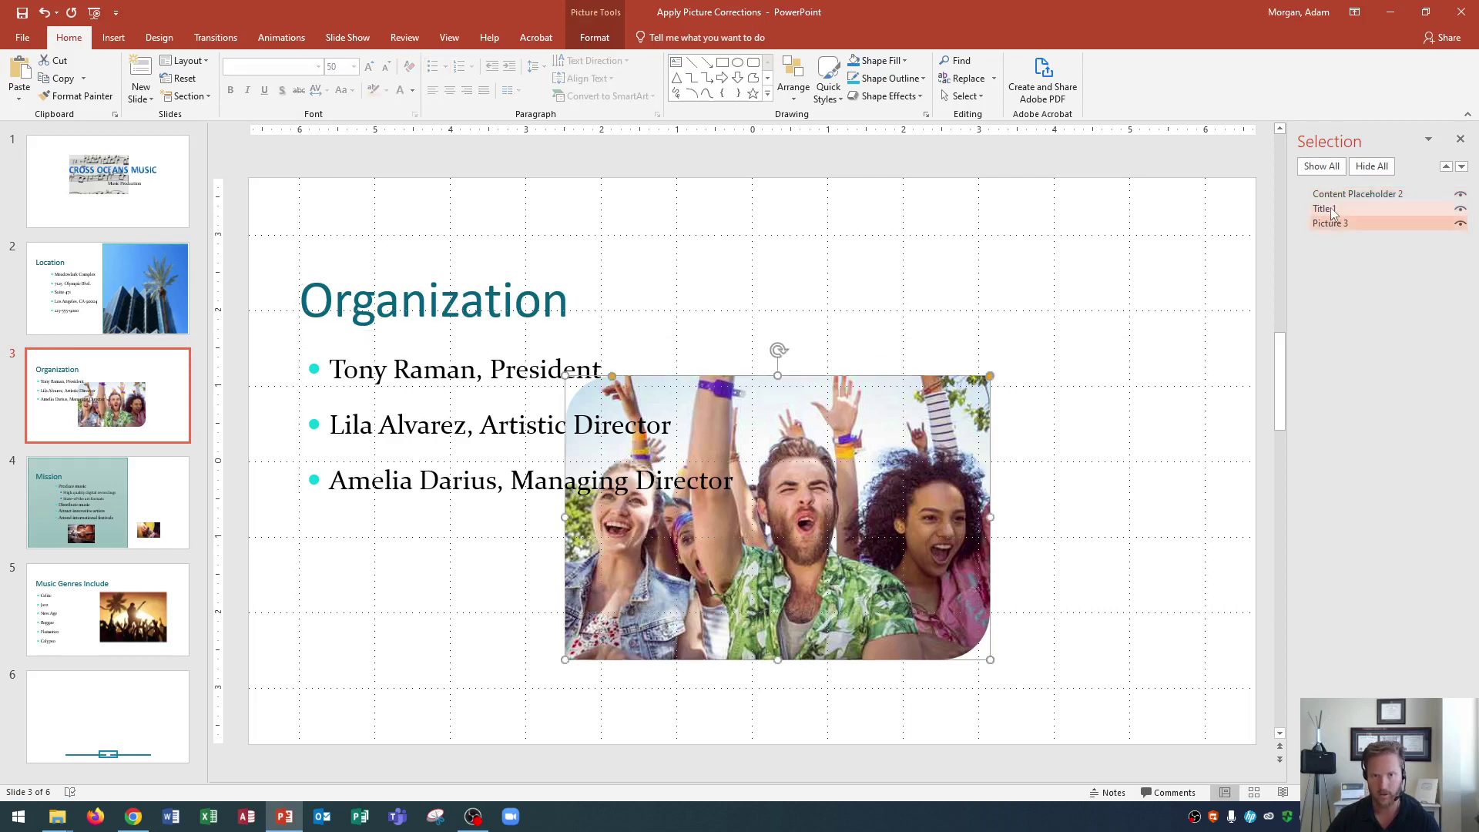
click(1330, 206)
click(1335, 196)
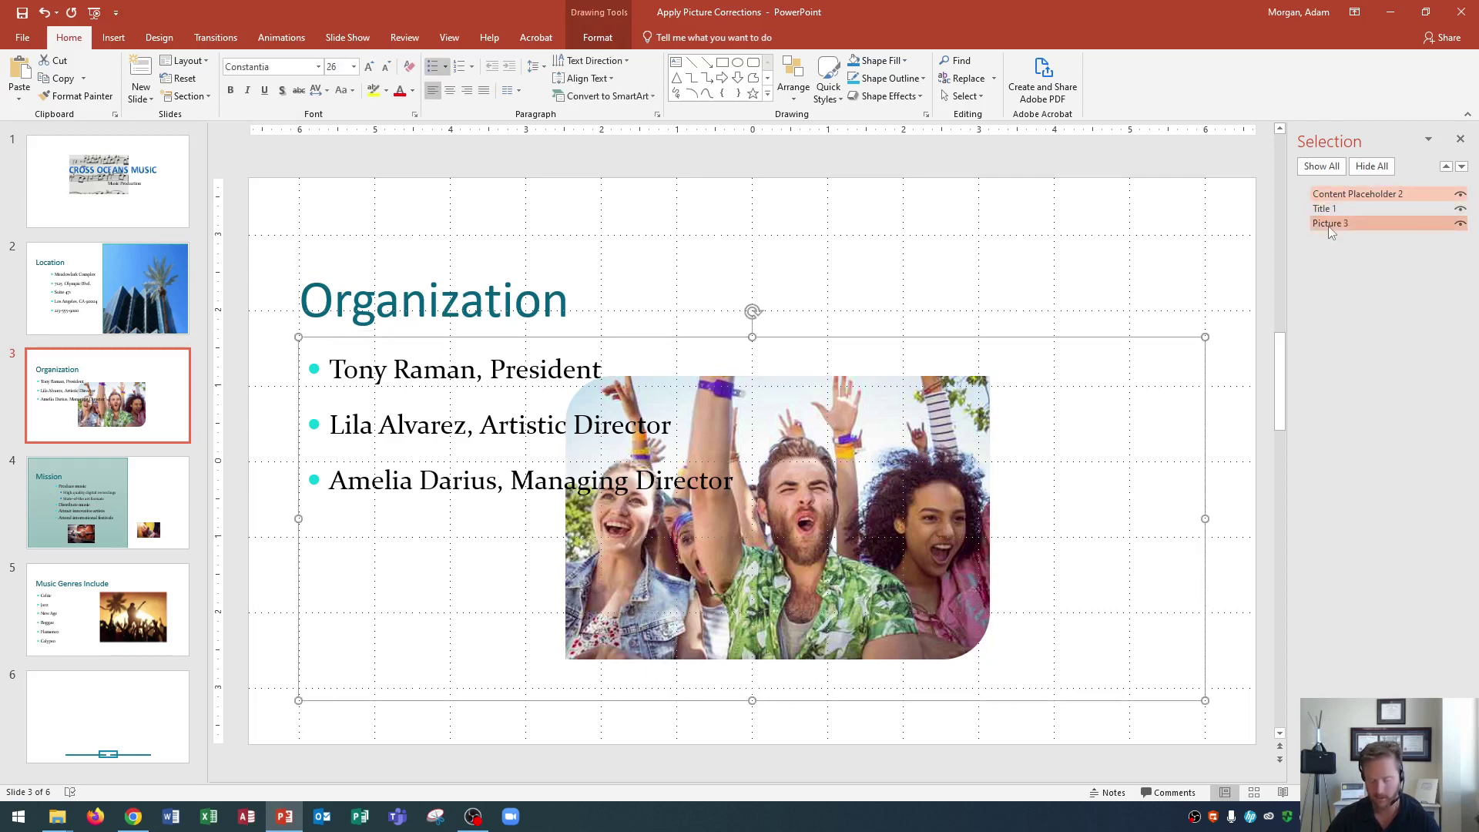
click(1329, 224)
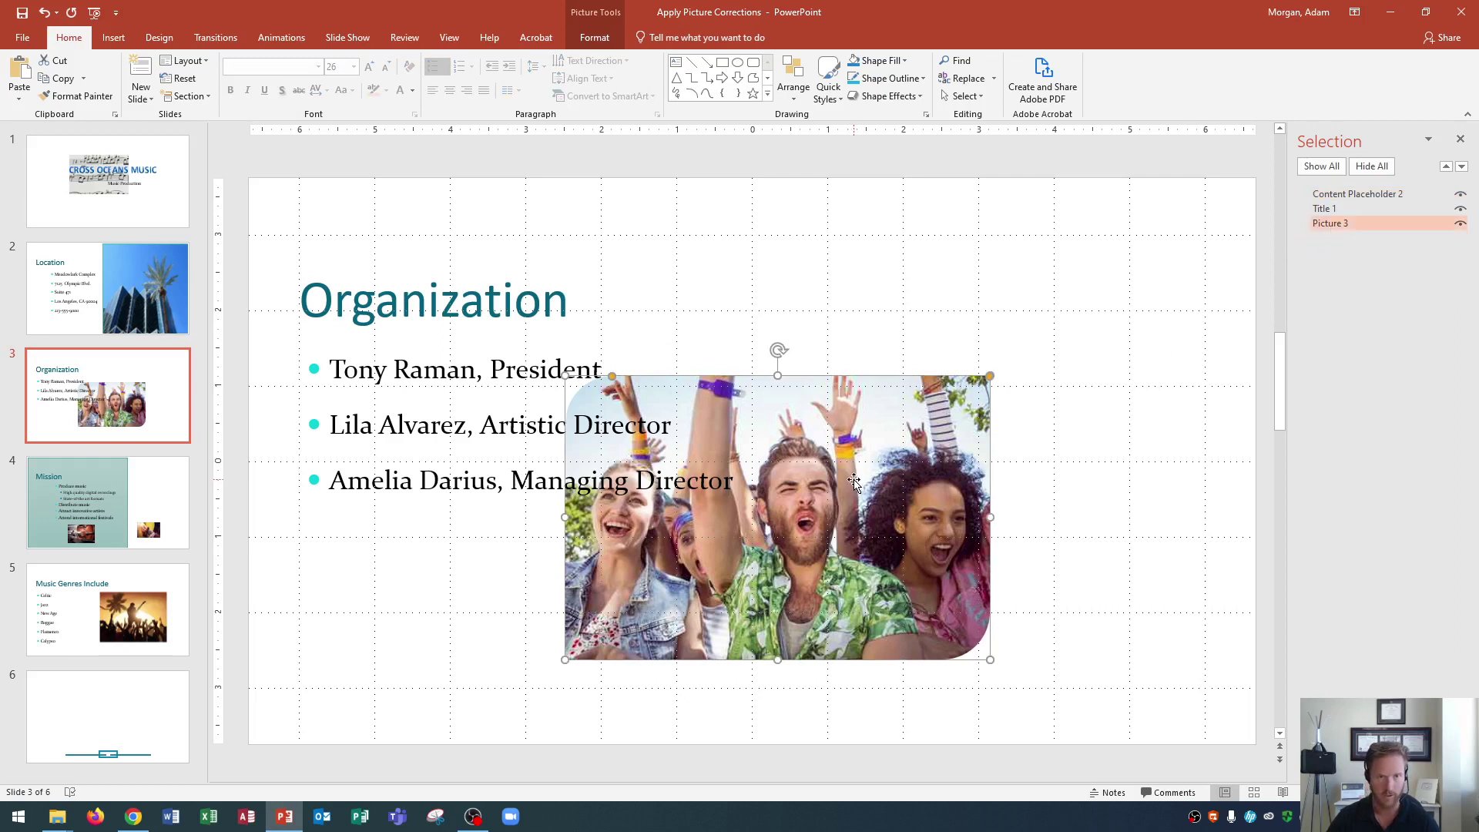
Drag the crowd photo right and slightly lower so it sits beside the names list.
drag(854, 479, 993, 475)
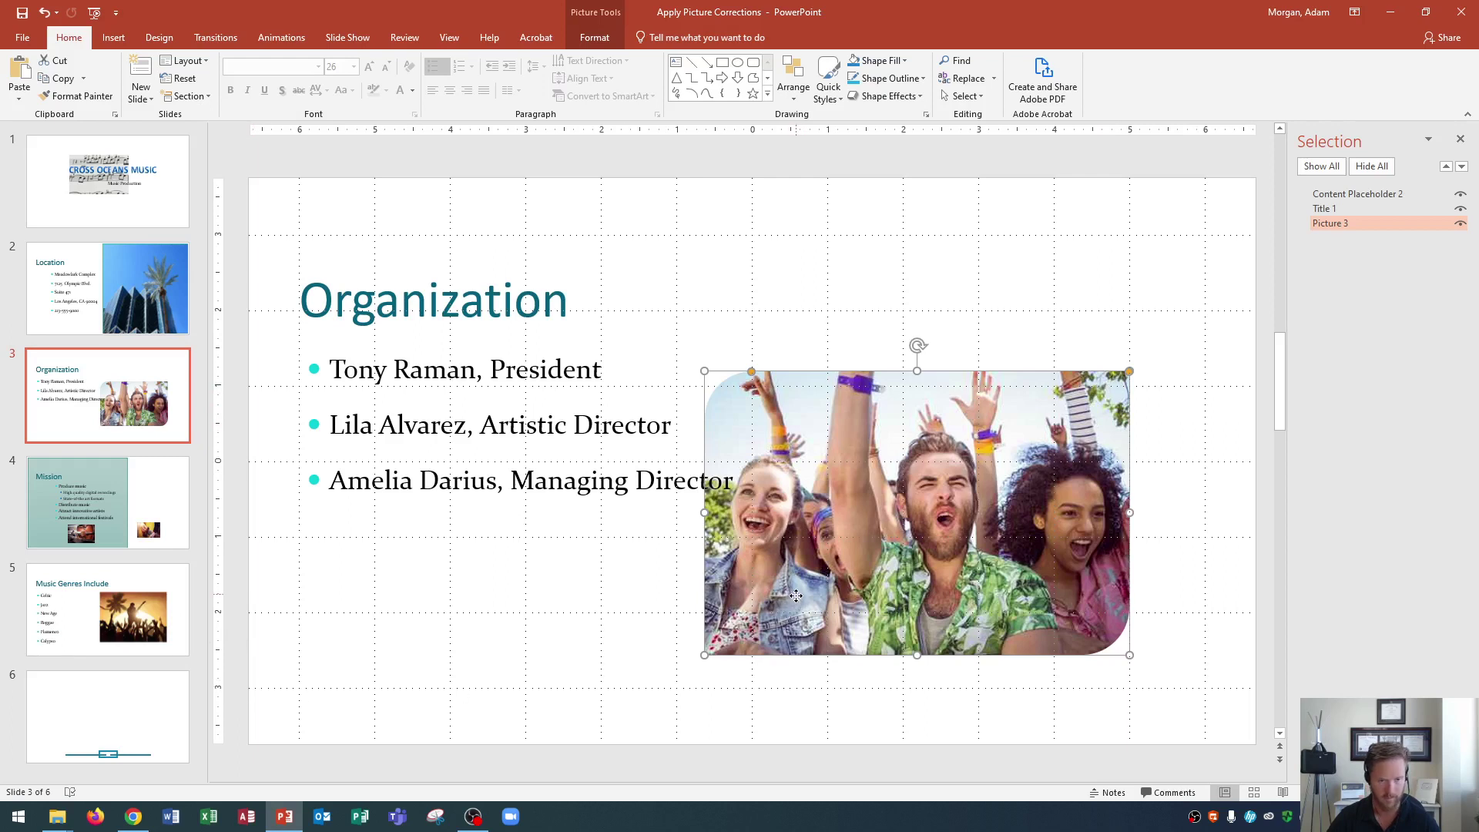
drag(796, 594, 796, 626)
drag(928, 607, 928, 607)
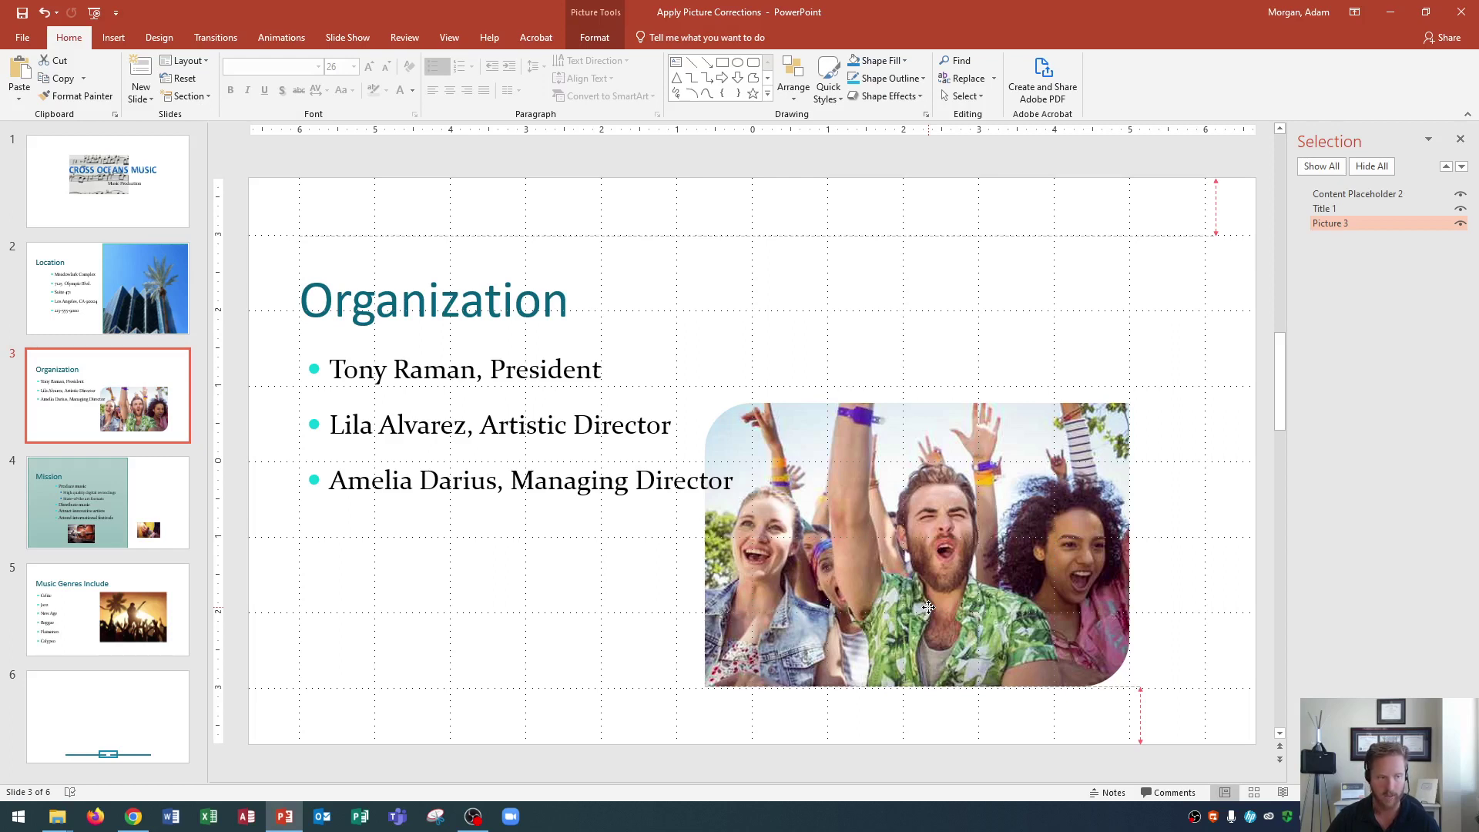
drag(929, 607, 929, 608)
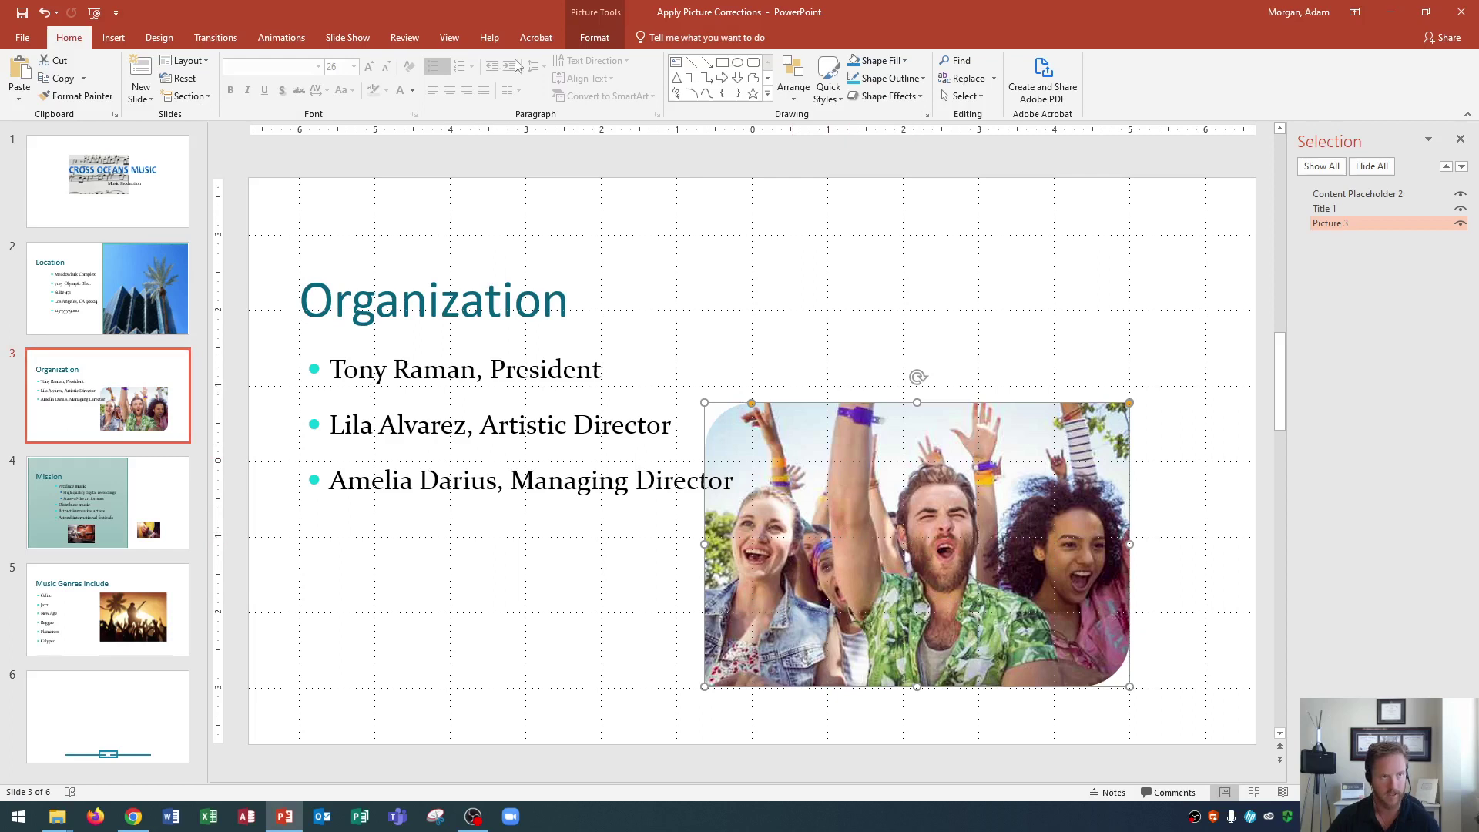
Open Corrections > Picture Corrections Options for the crowd photo in the Format Picture pane.
click(591, 40)
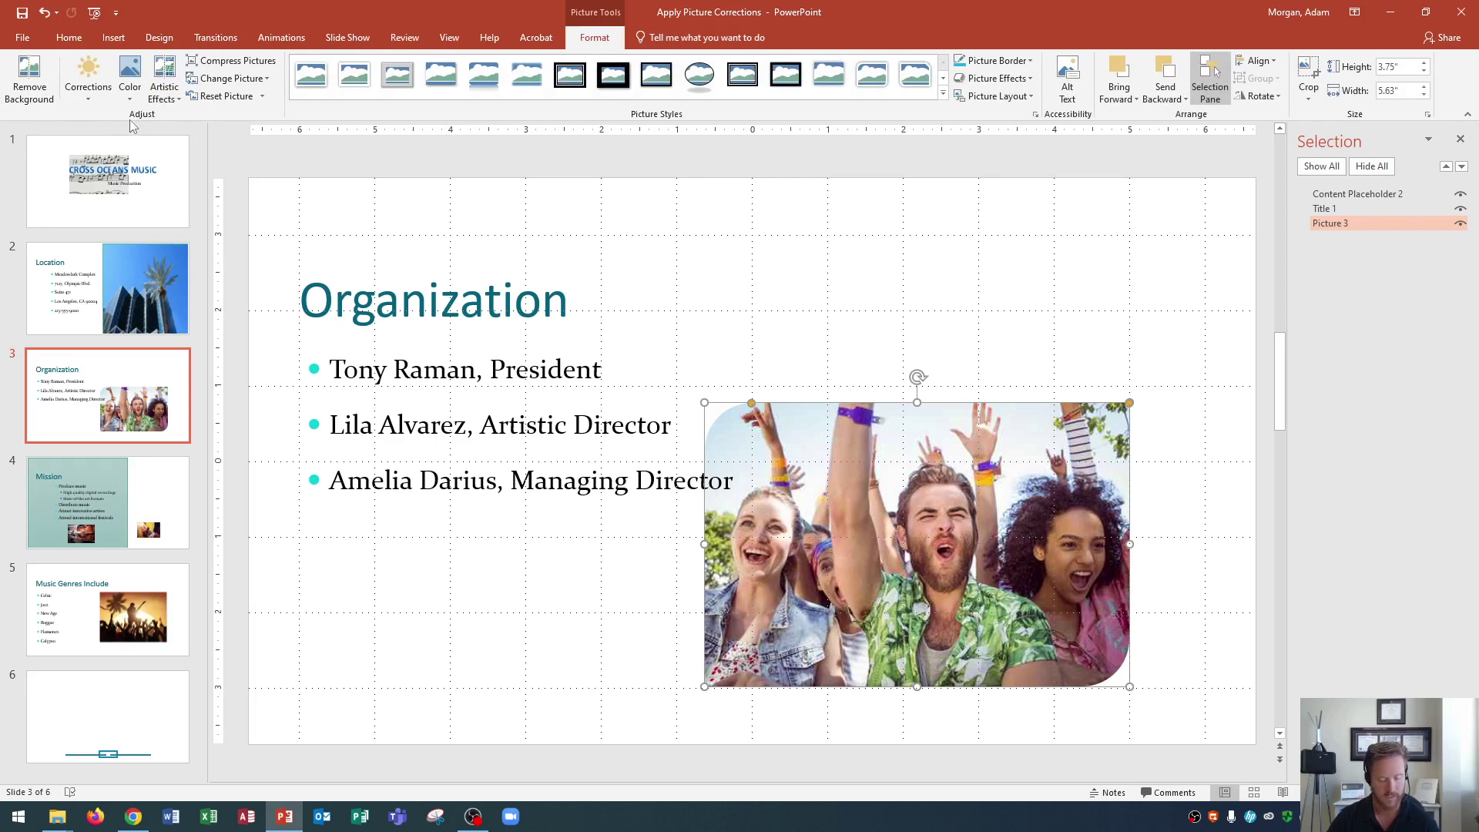
click(90, 90)
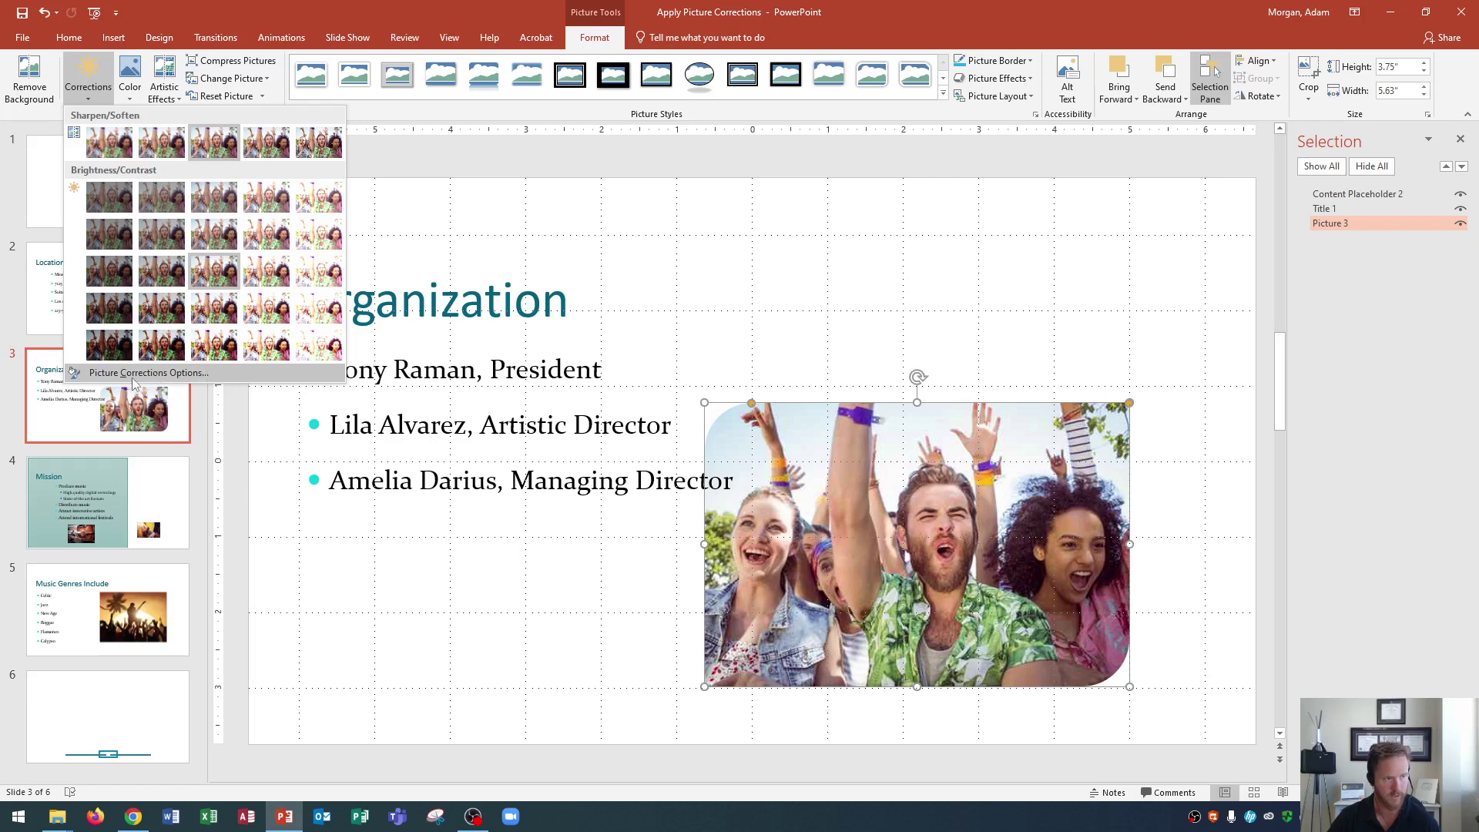
click(163, 375)
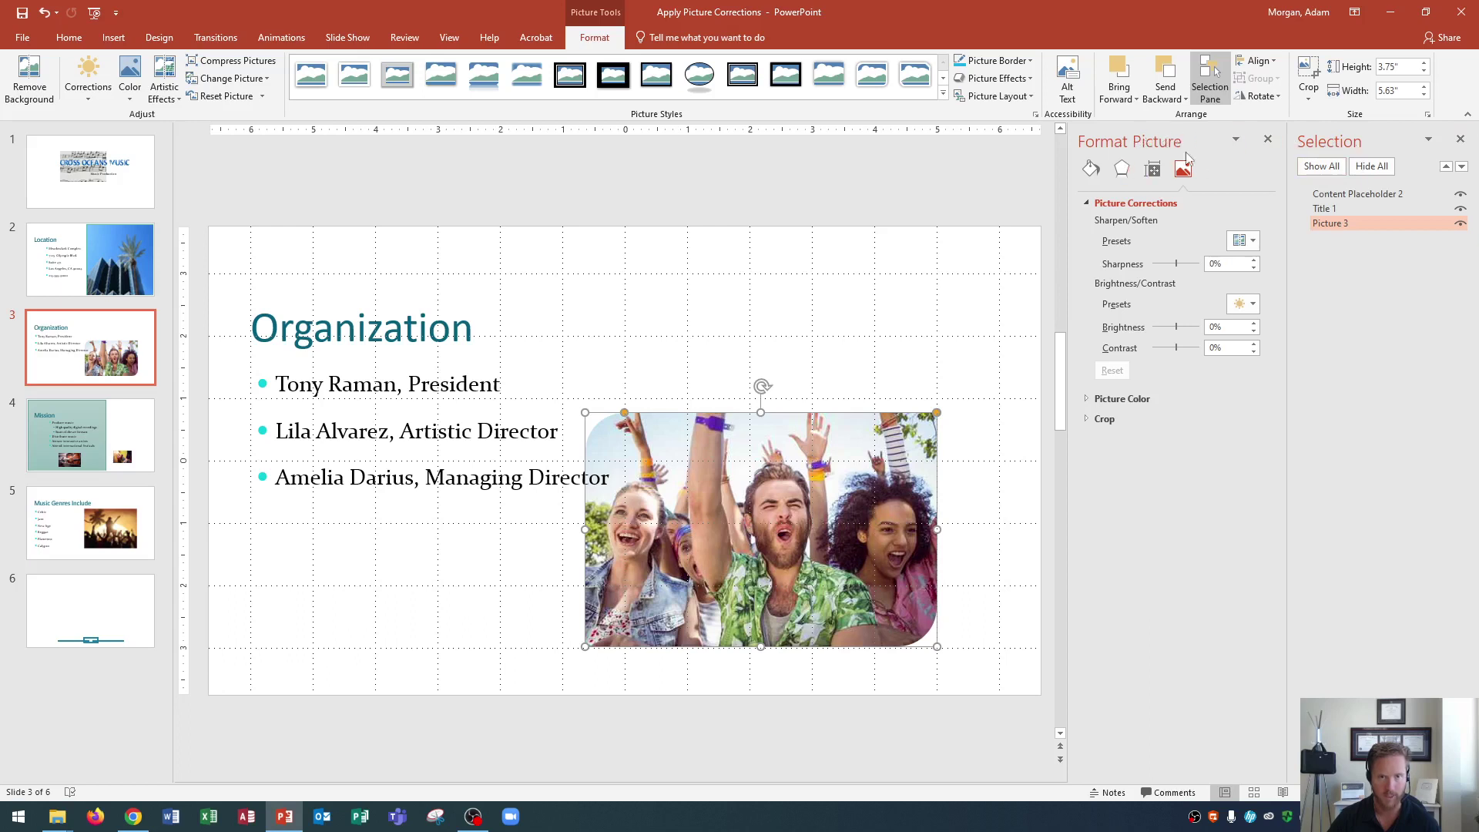
Close the Selection pane and set the crowd photo's sharpness to the Sharpen: 50% preset.
click(1460, 139)
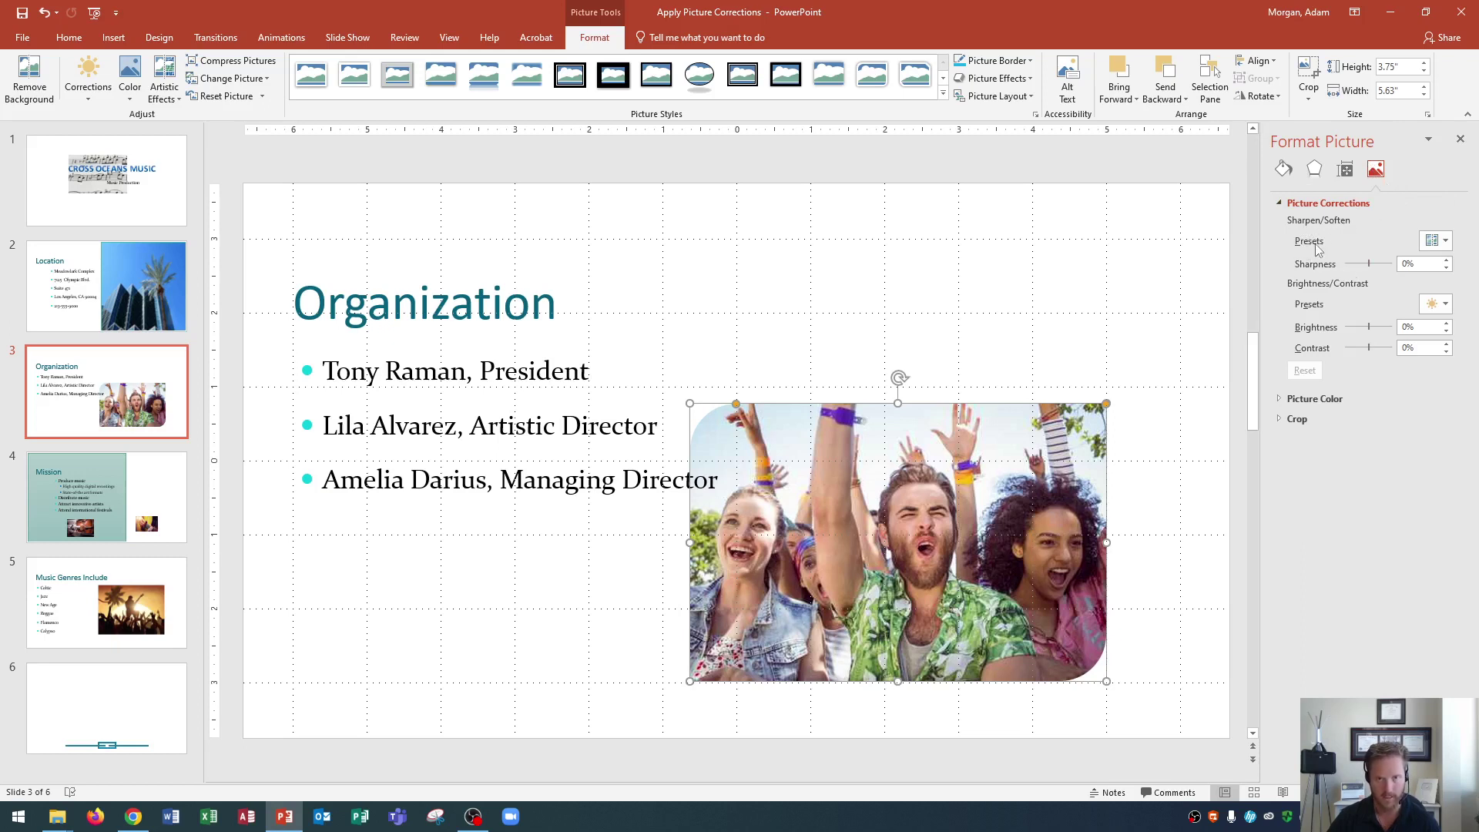
click(1446, 241)
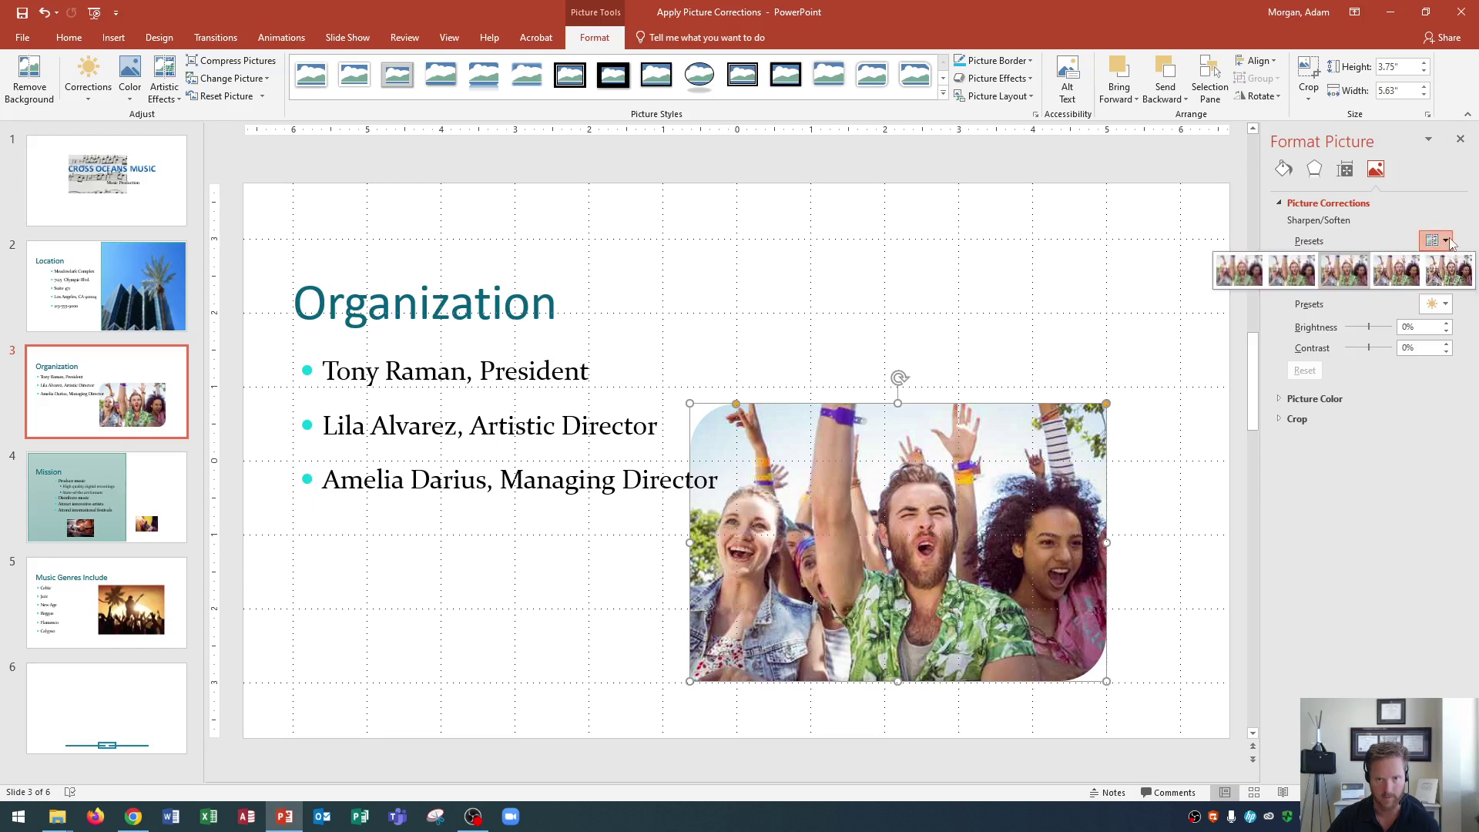
click(1445, 241)
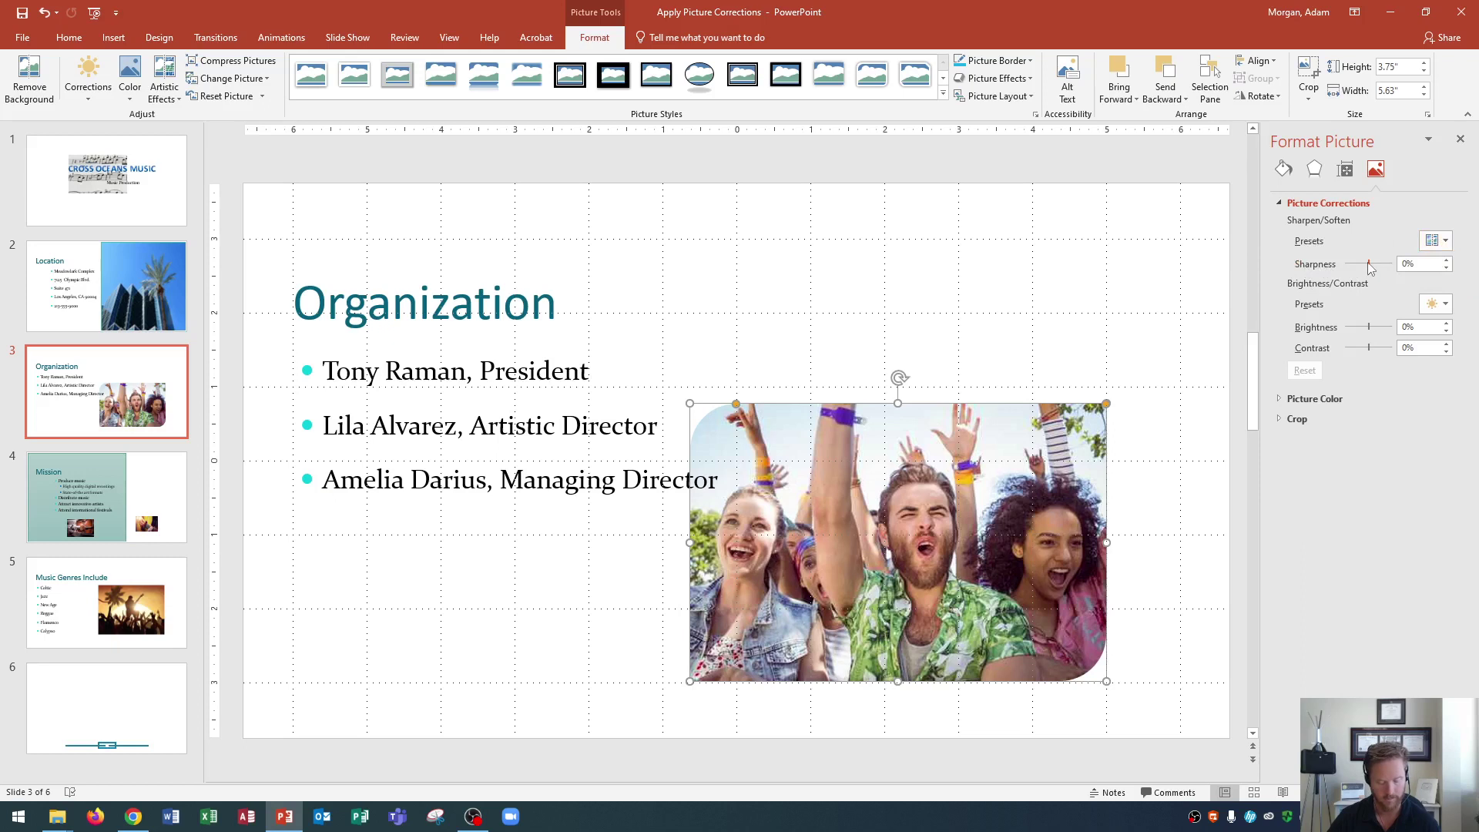
drag(1368, 267, 1375, 263)
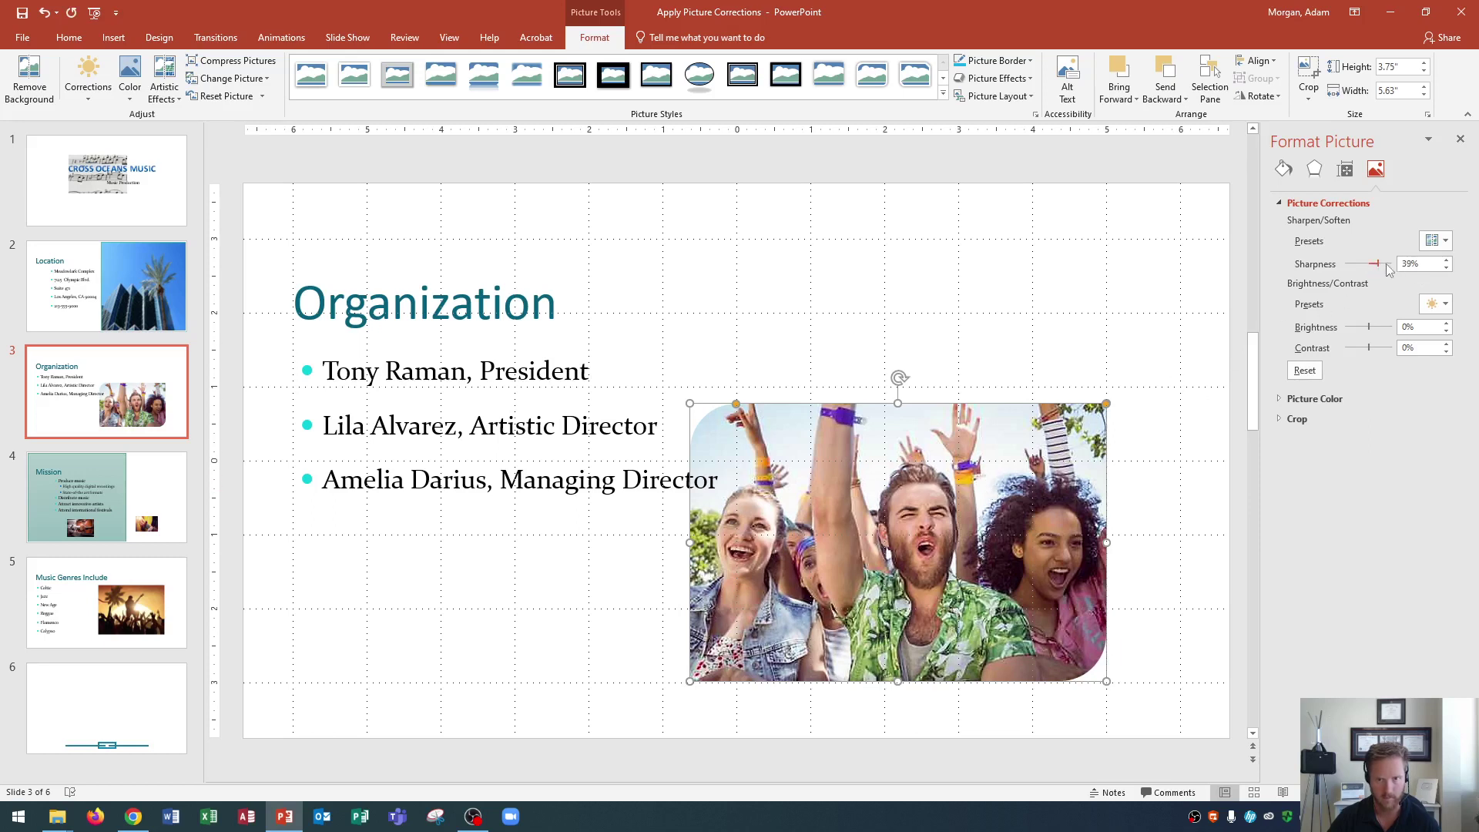
drag(1376, 263, 1384, 263)
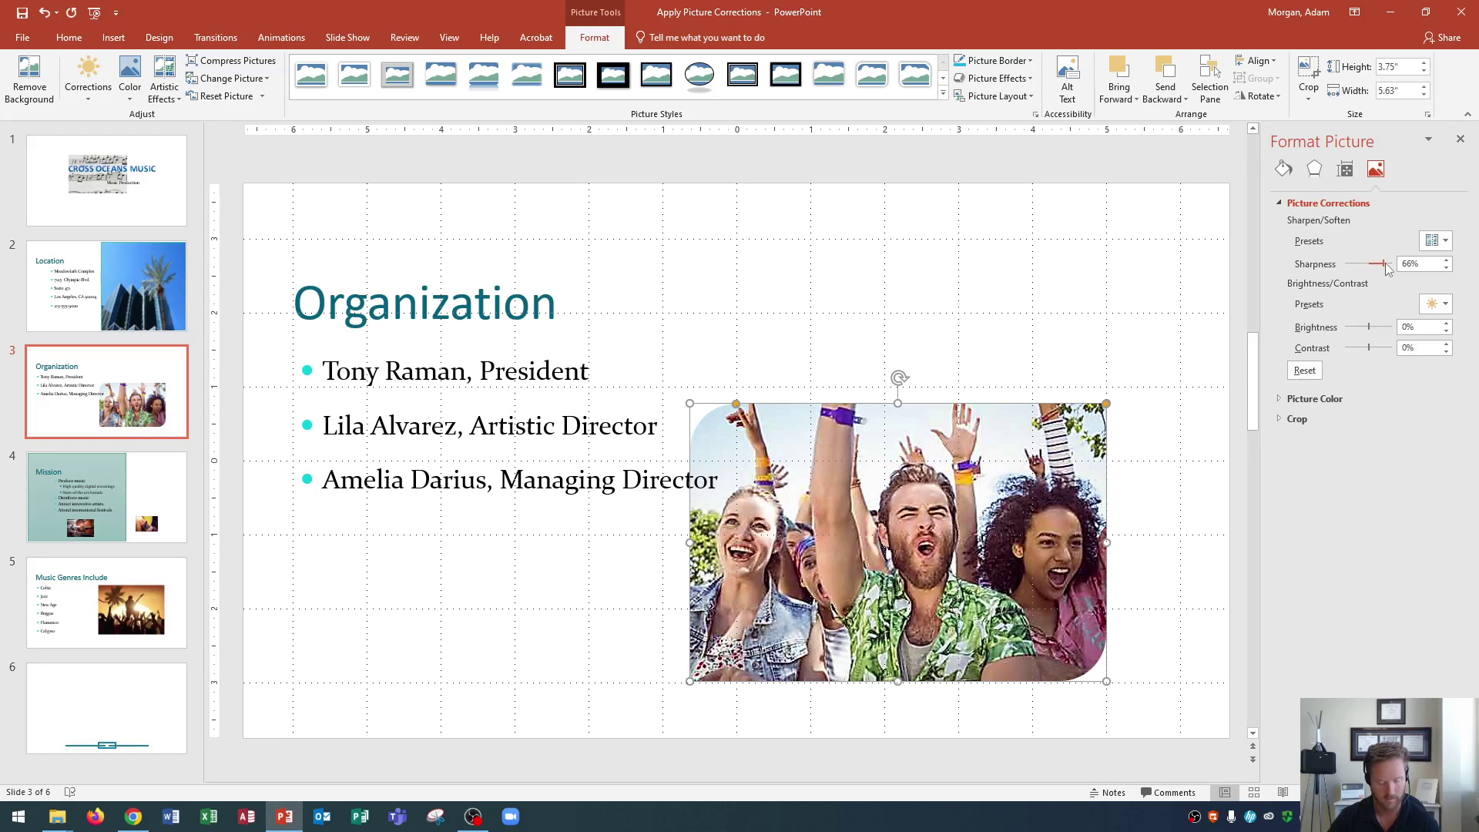
click(1443, 245)
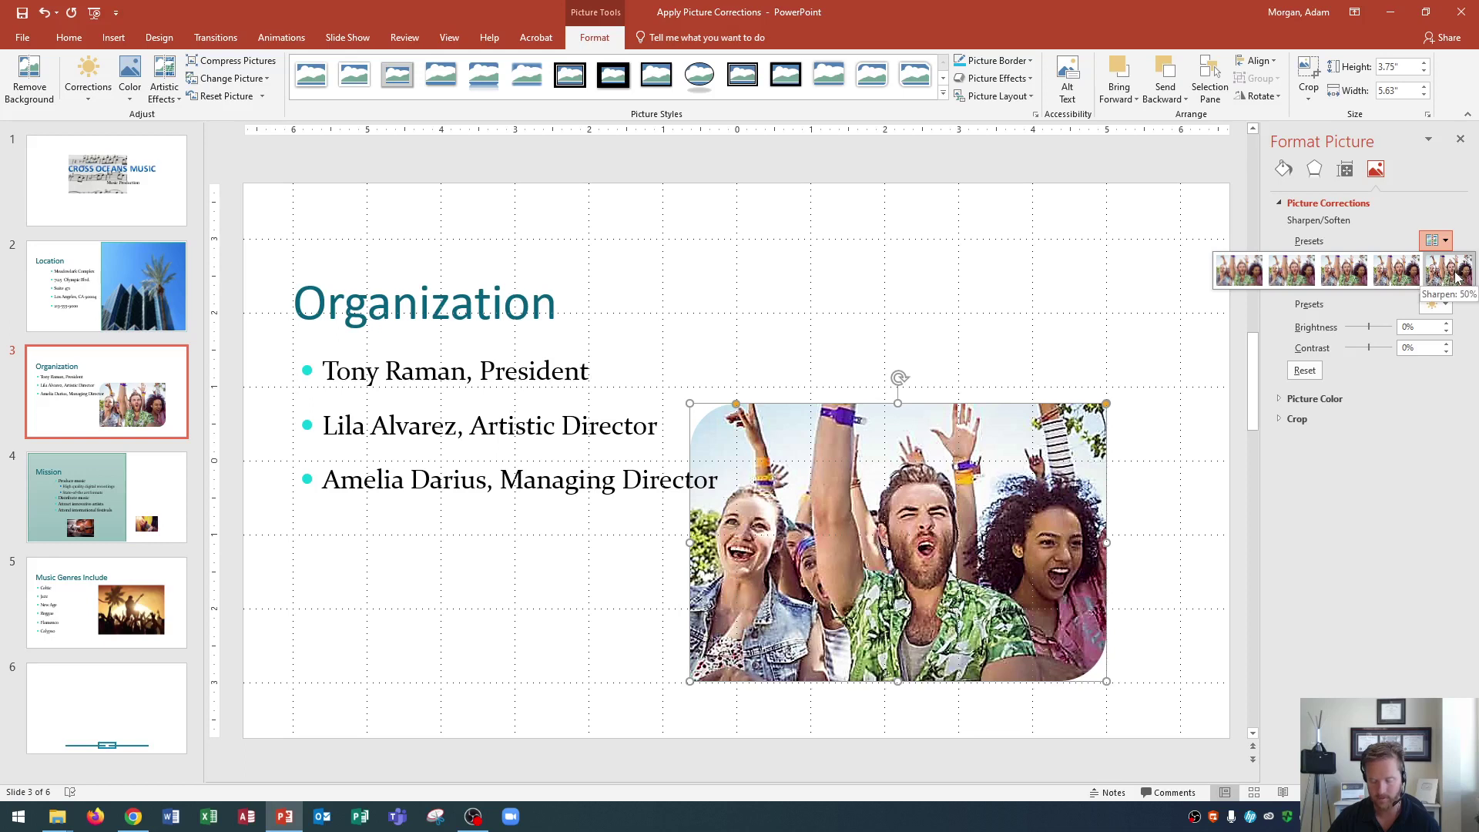
click(1456, 276)
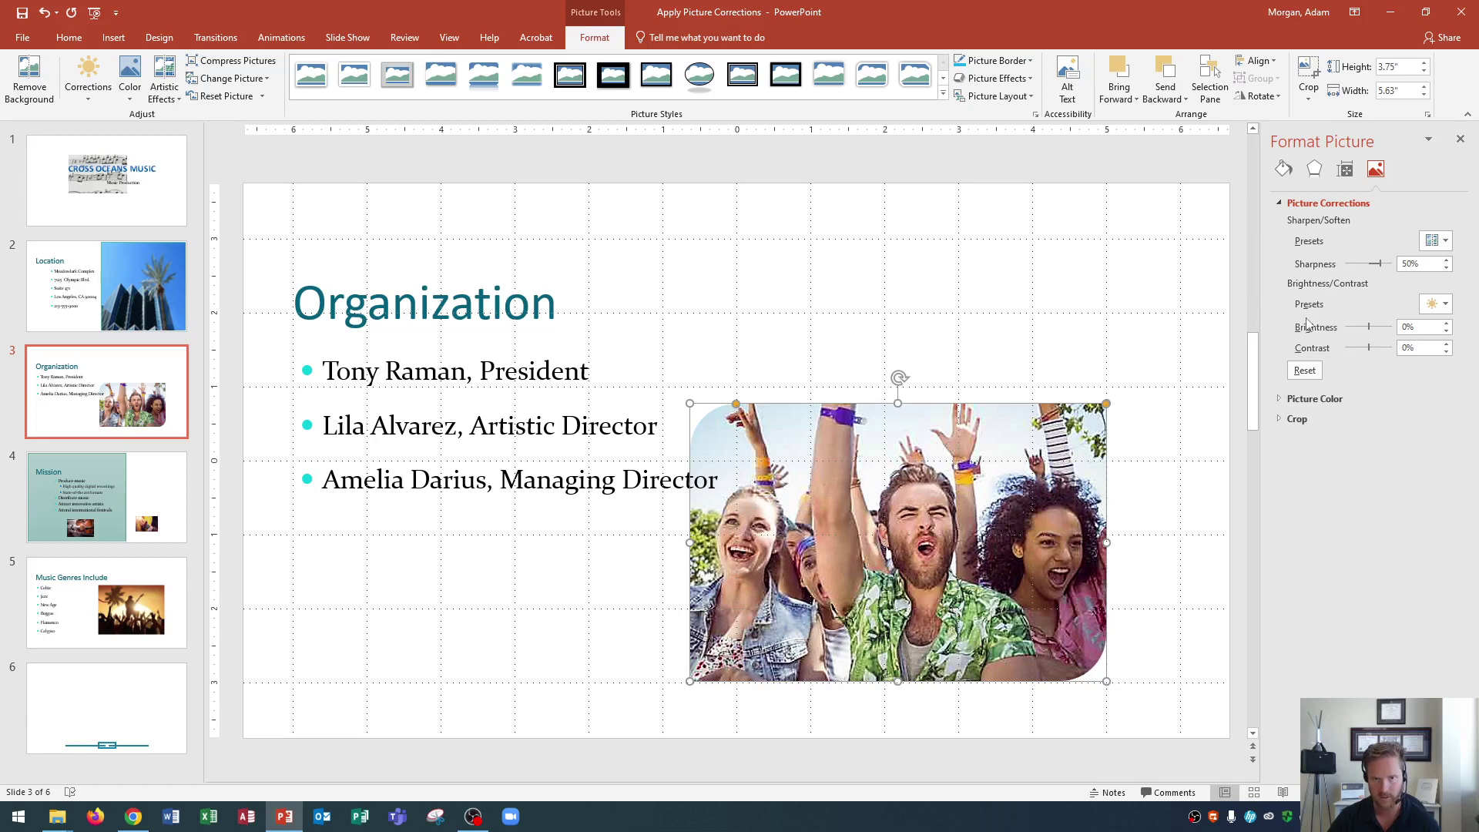
On slide 1, select the sheet-music image and open its Picture Corrections Options.
click(87, 81)
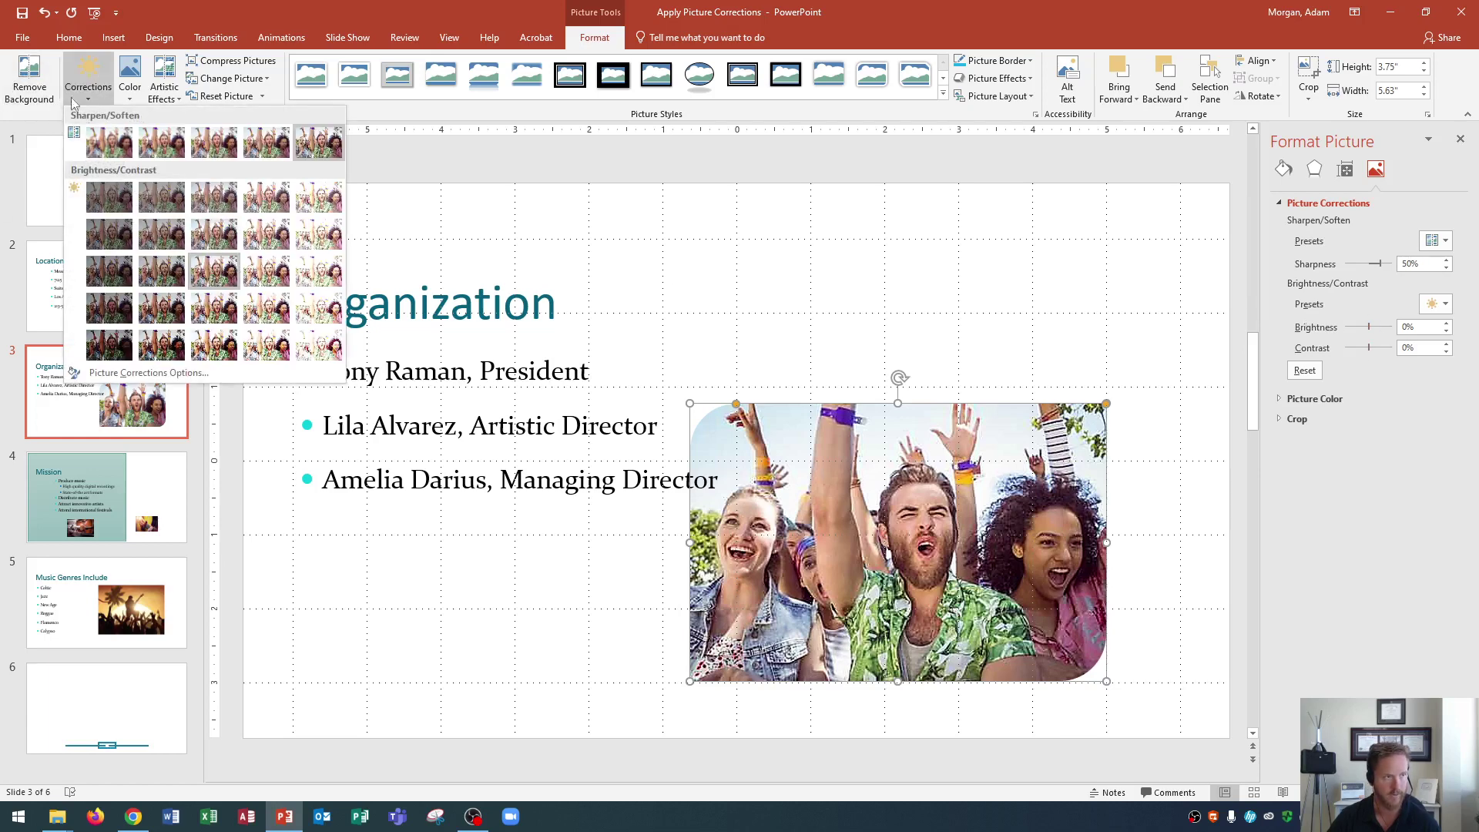
click(89, 85)
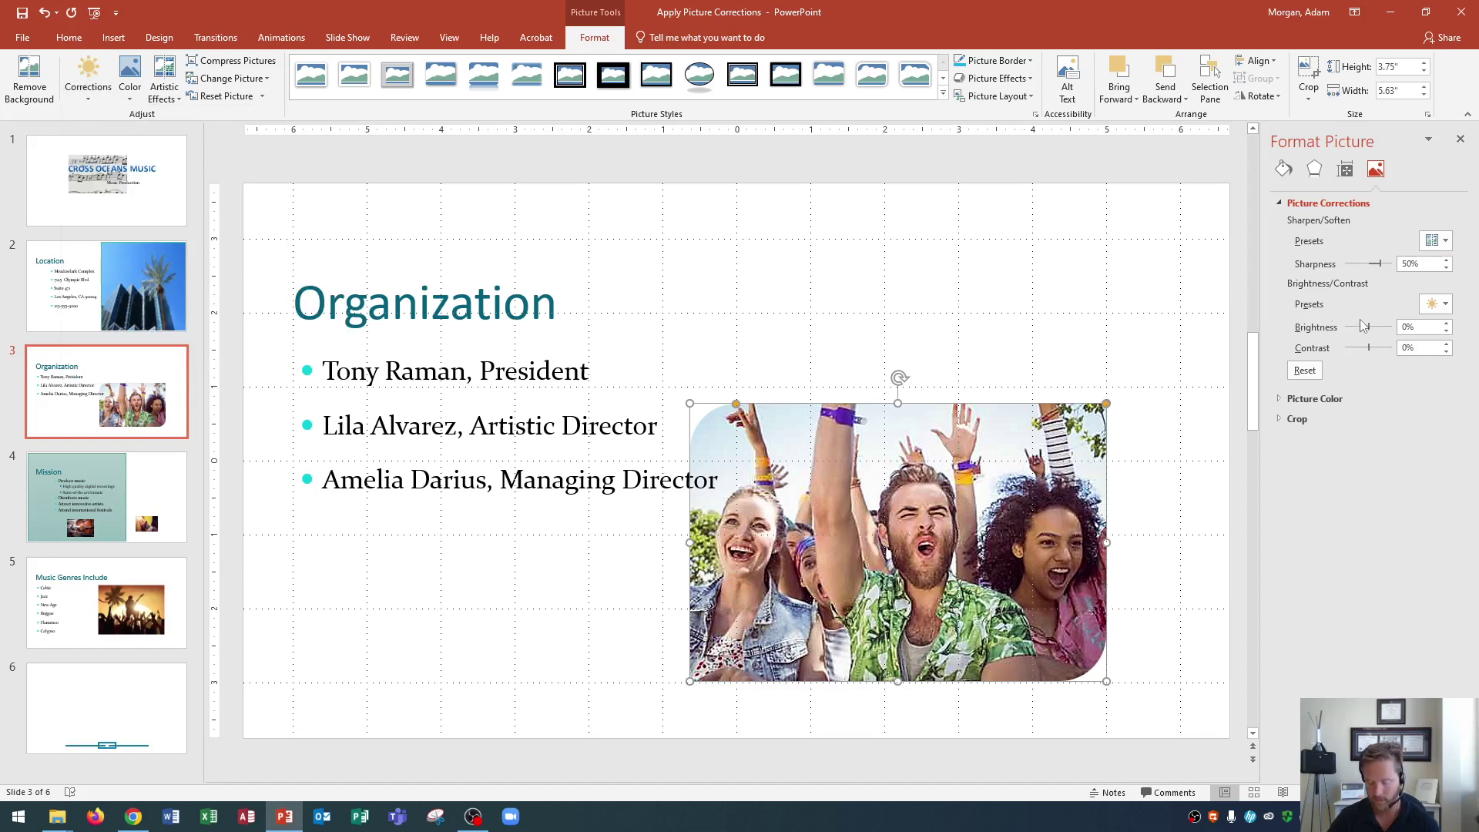
click(125, 158)
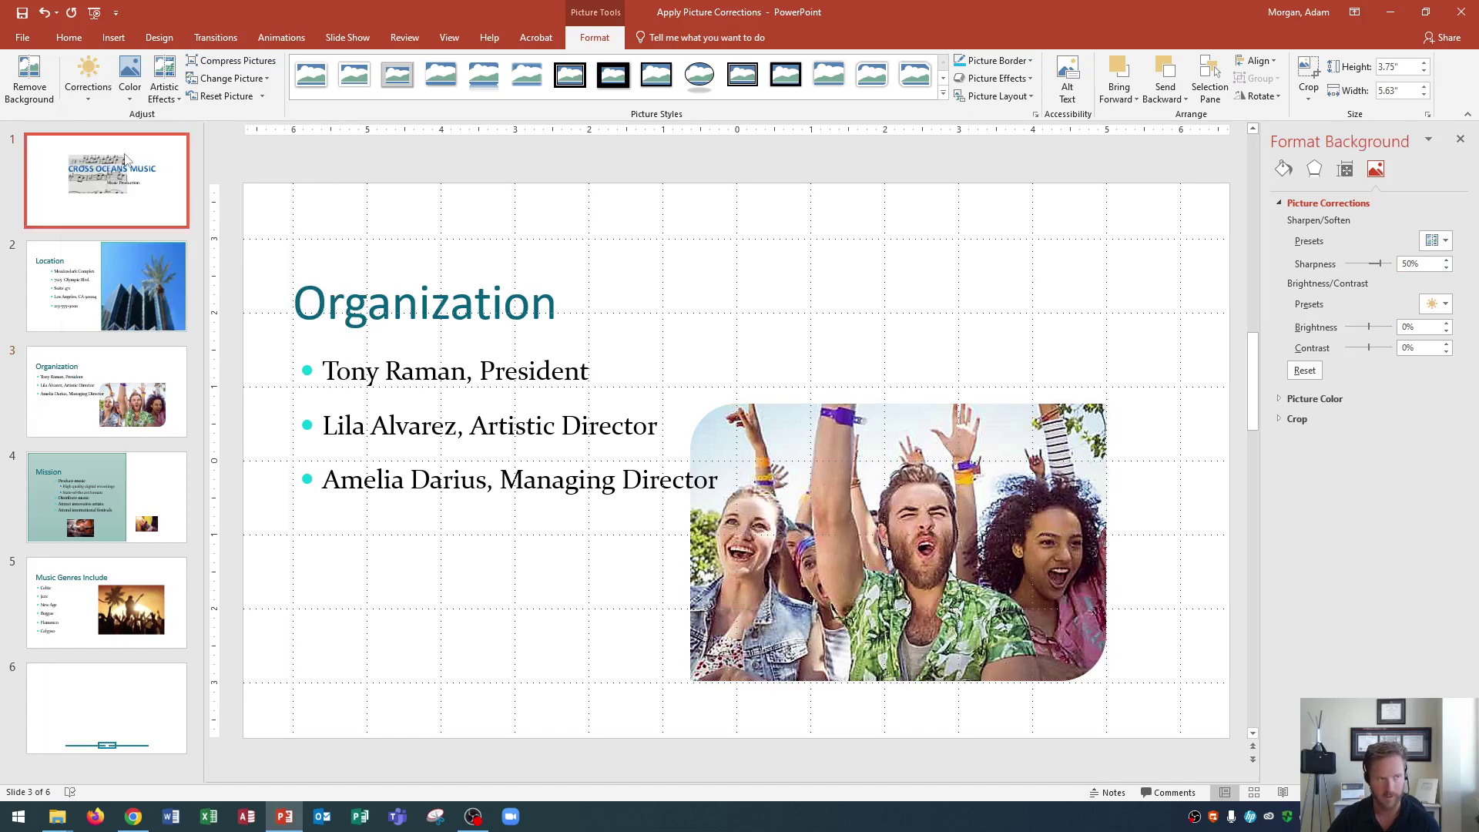
click(544, 494)
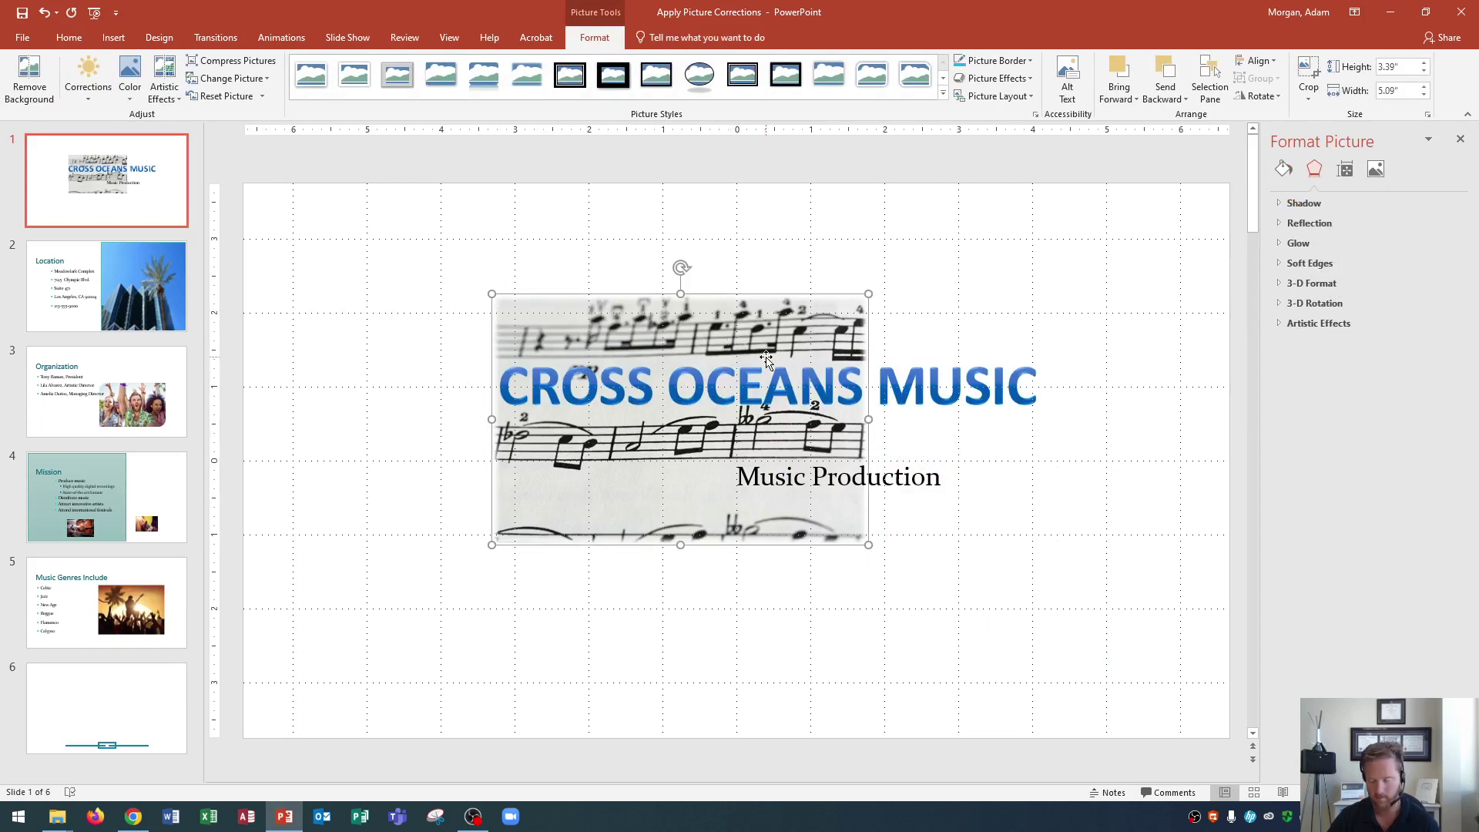
click(105, 98)
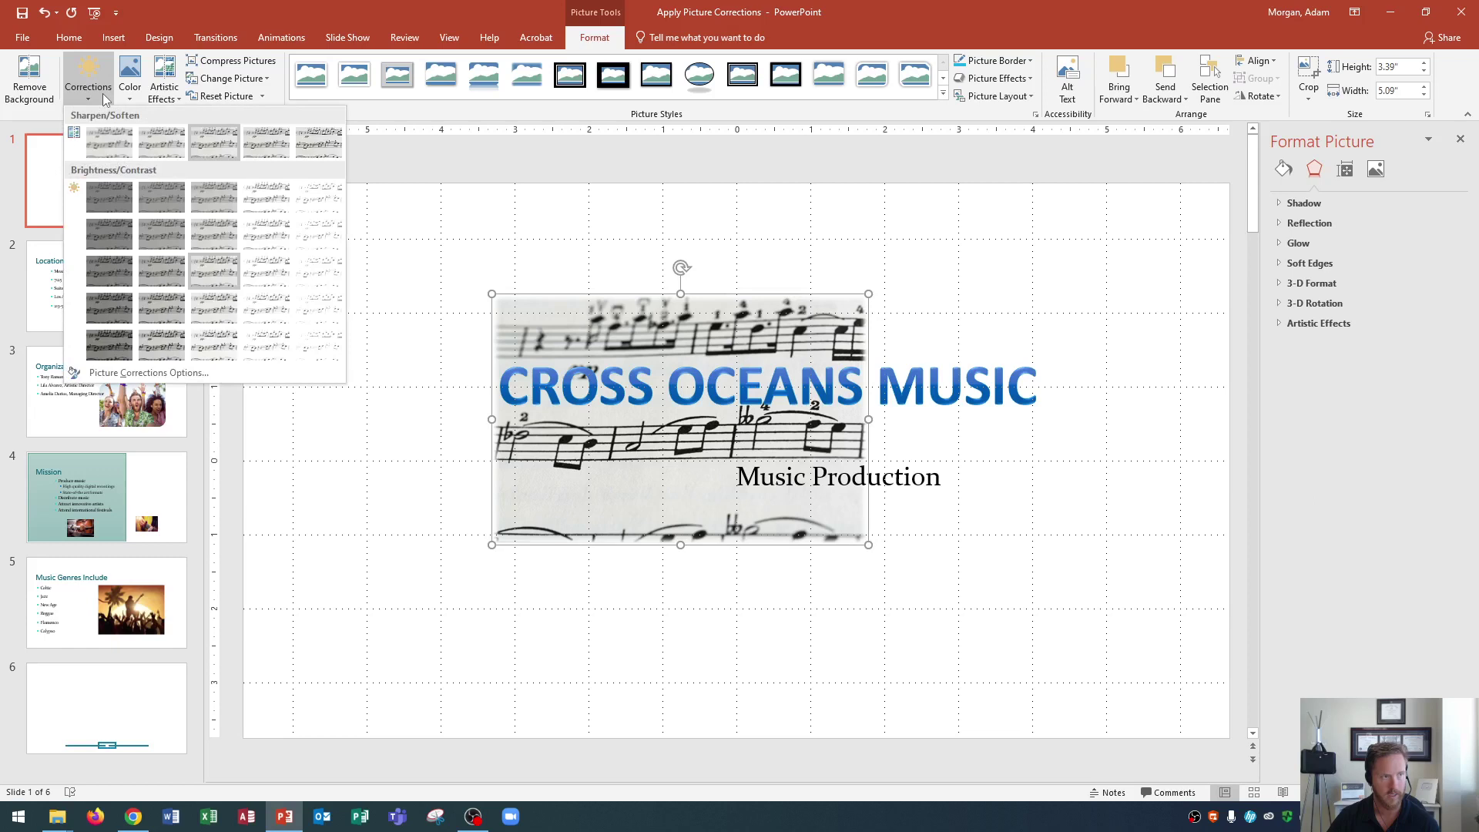
click(179, 375)
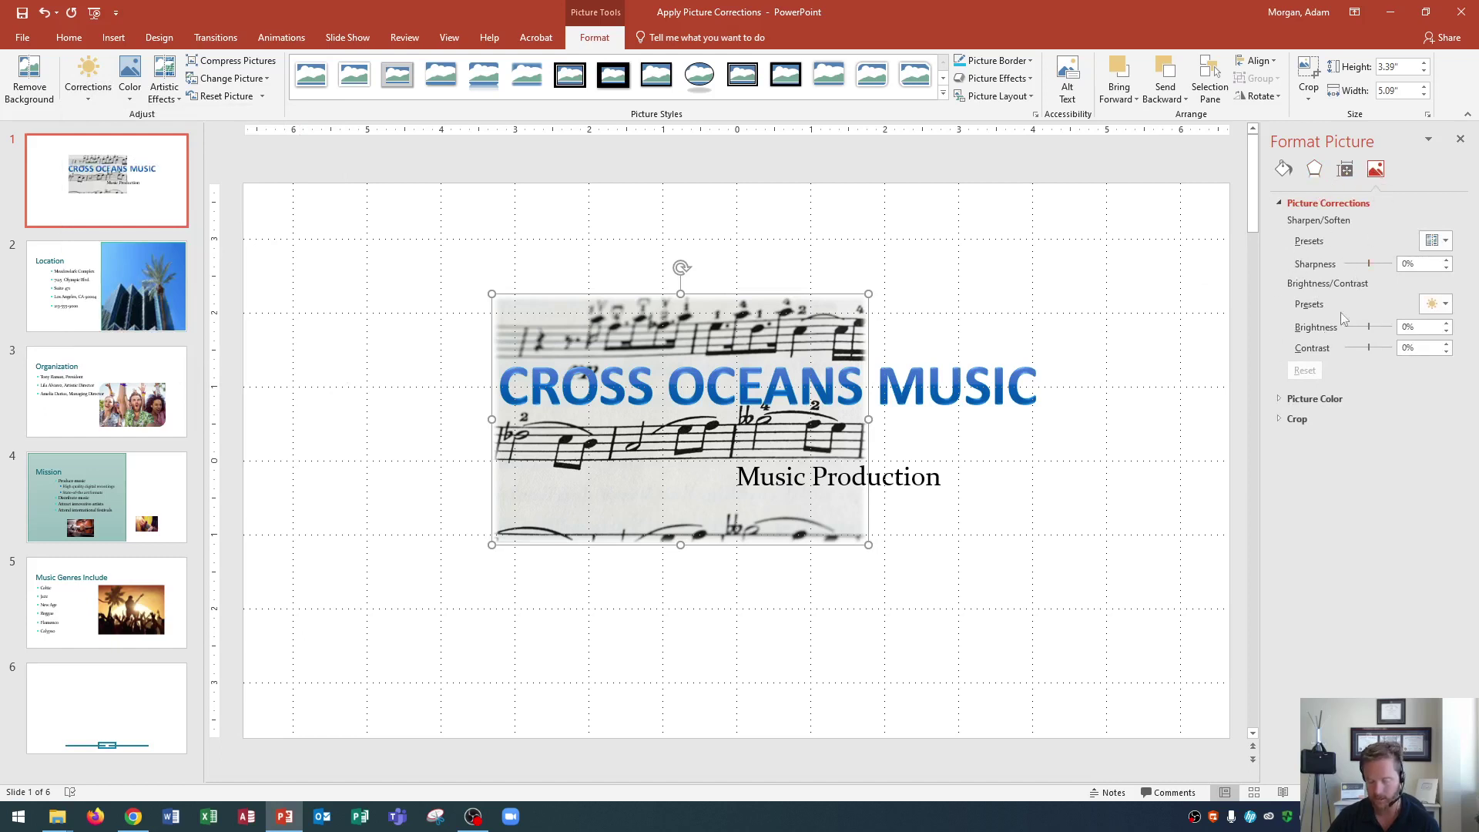
Try -20% brightness and higher contrast, then apply the Brightness +20% Contrast +20% preset.
double_click(1436, 327)
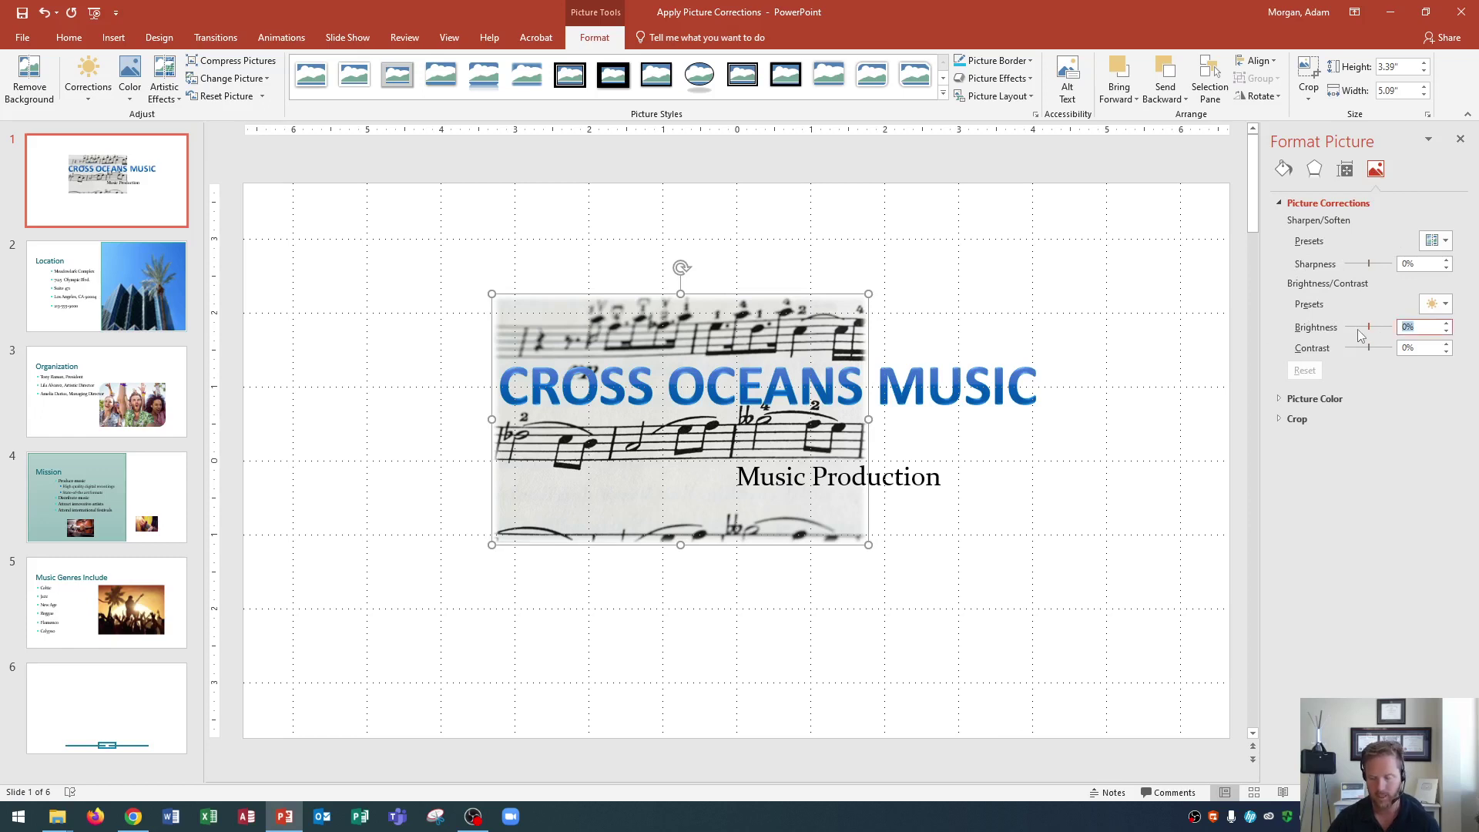
text(-)
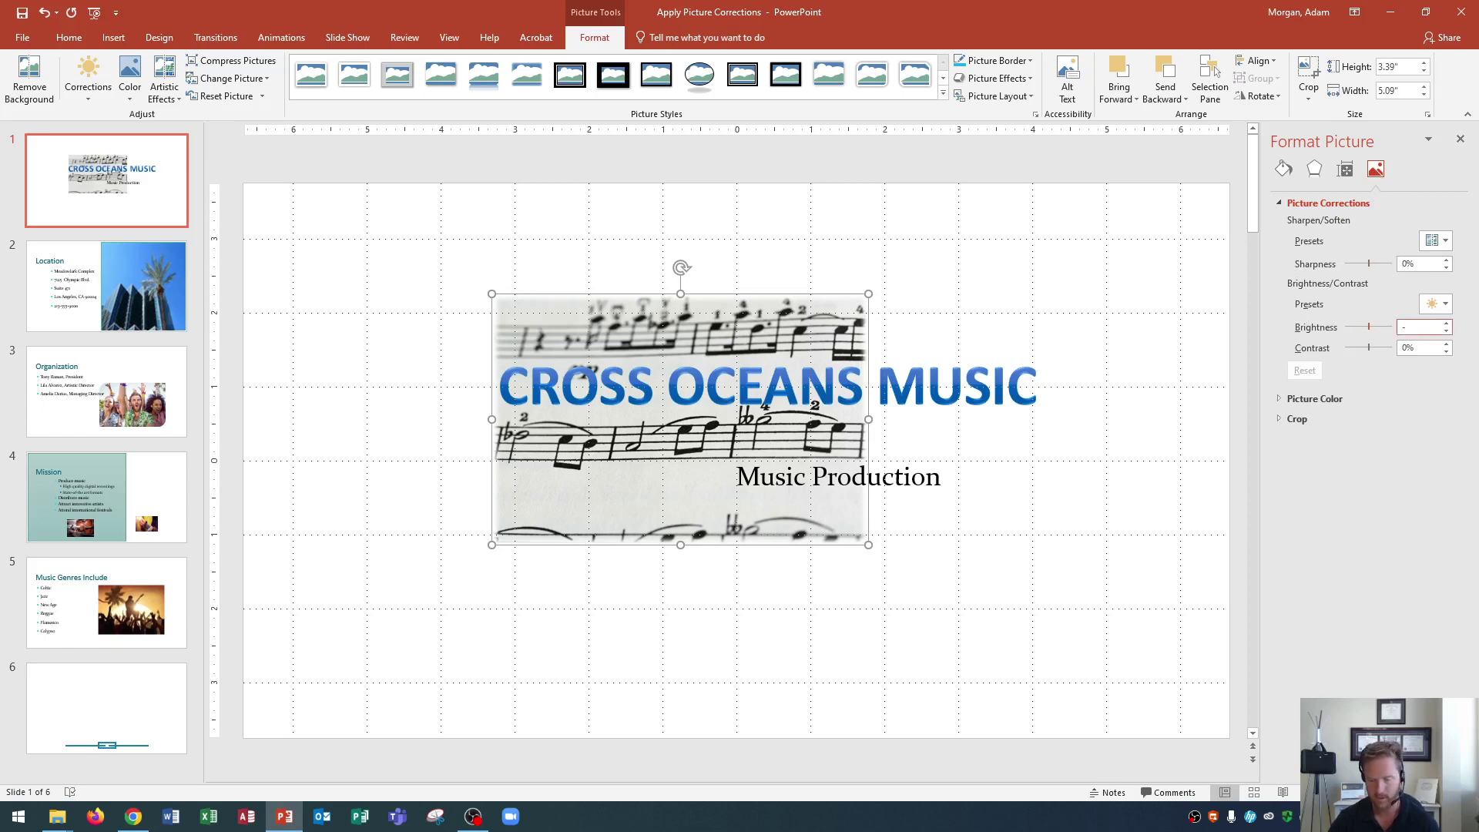
text(20)
key(Return)
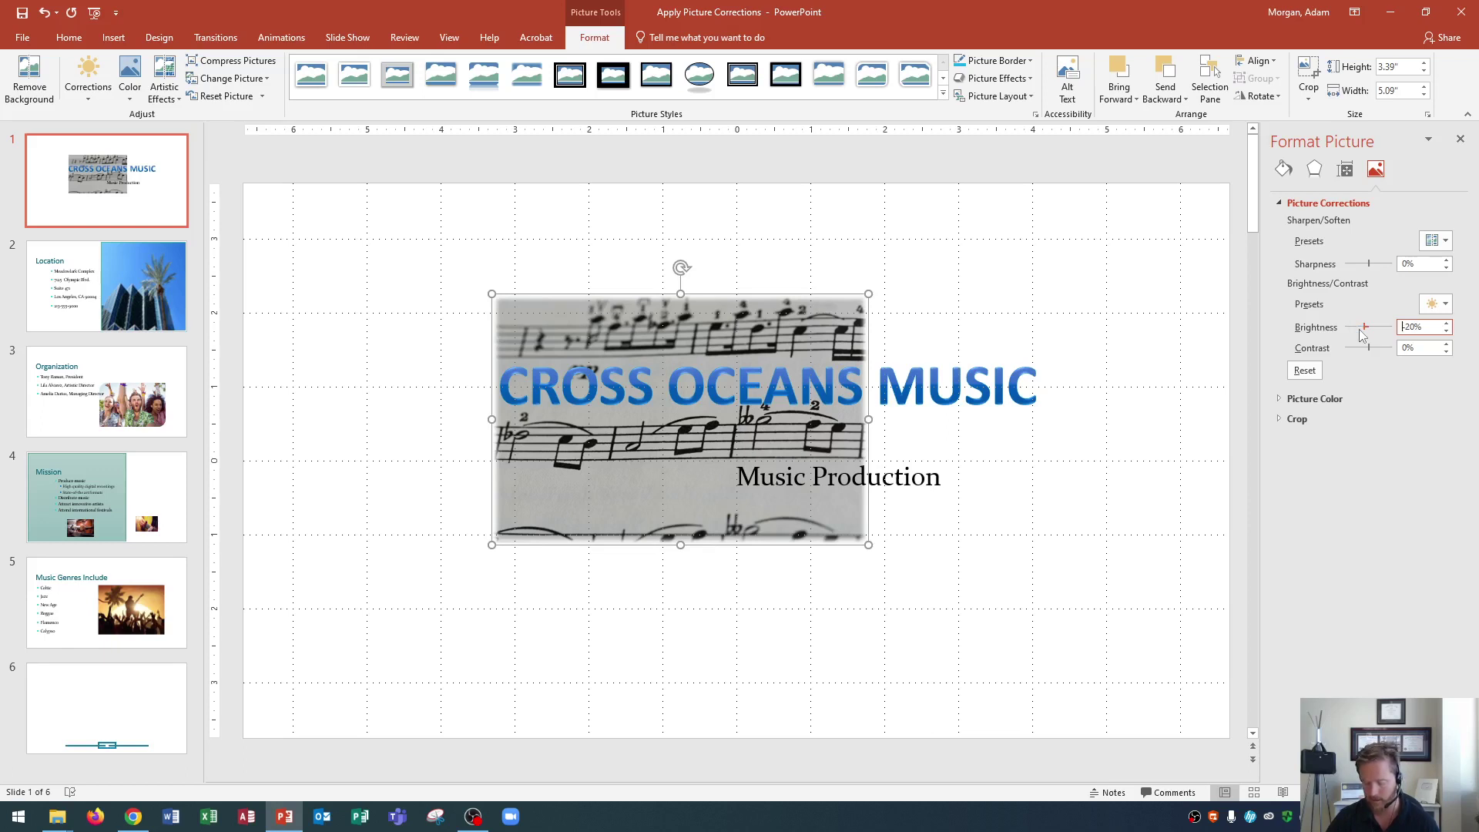
click(1446, 344)
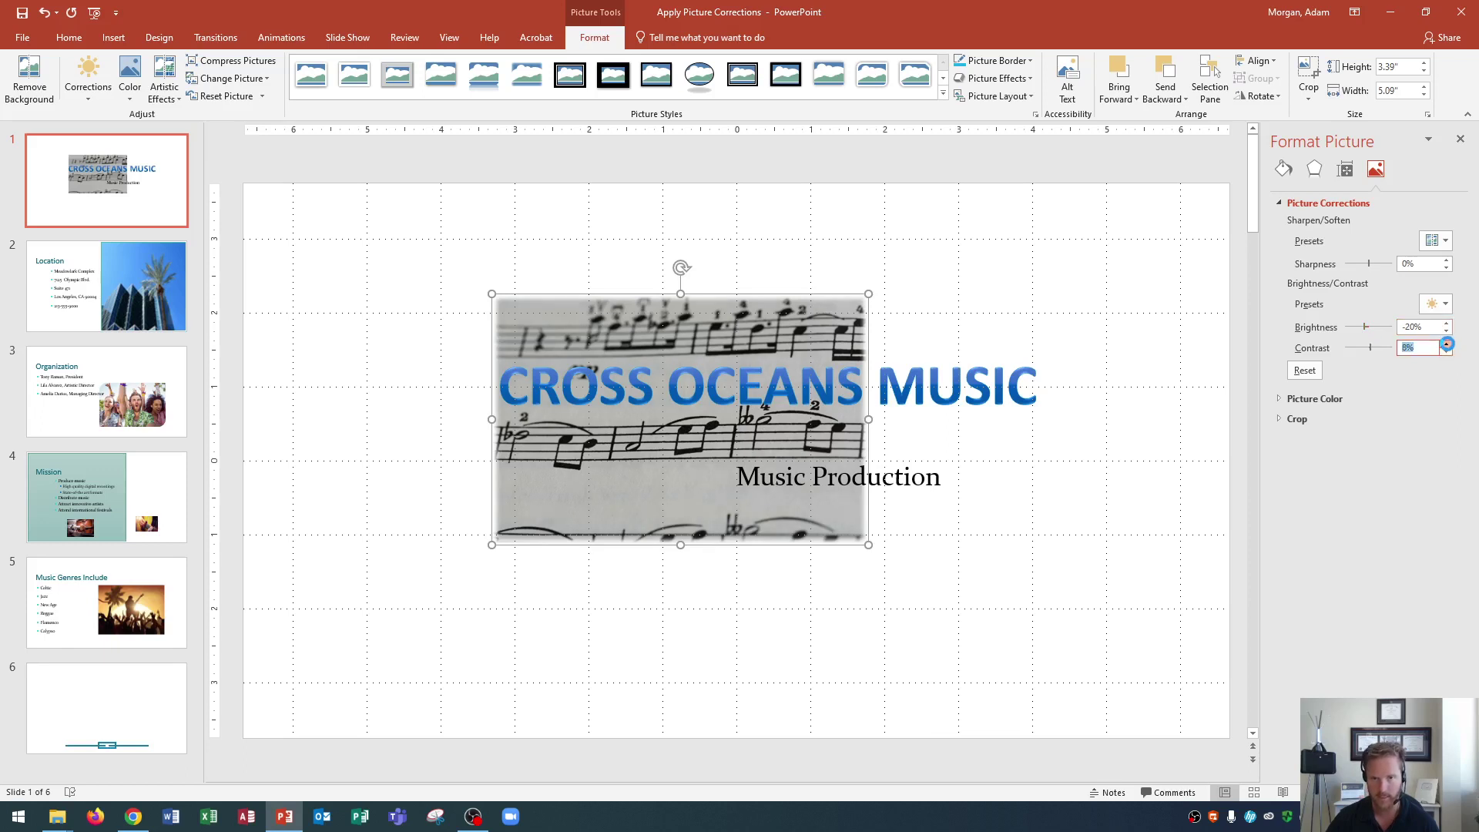
click(1446, 343)
click(1447, 343)
click(1447, 344)
click(1446, 344)
click(1446, 343)
click(1447, 344)
click(1446, 343)
click(1446, 344)
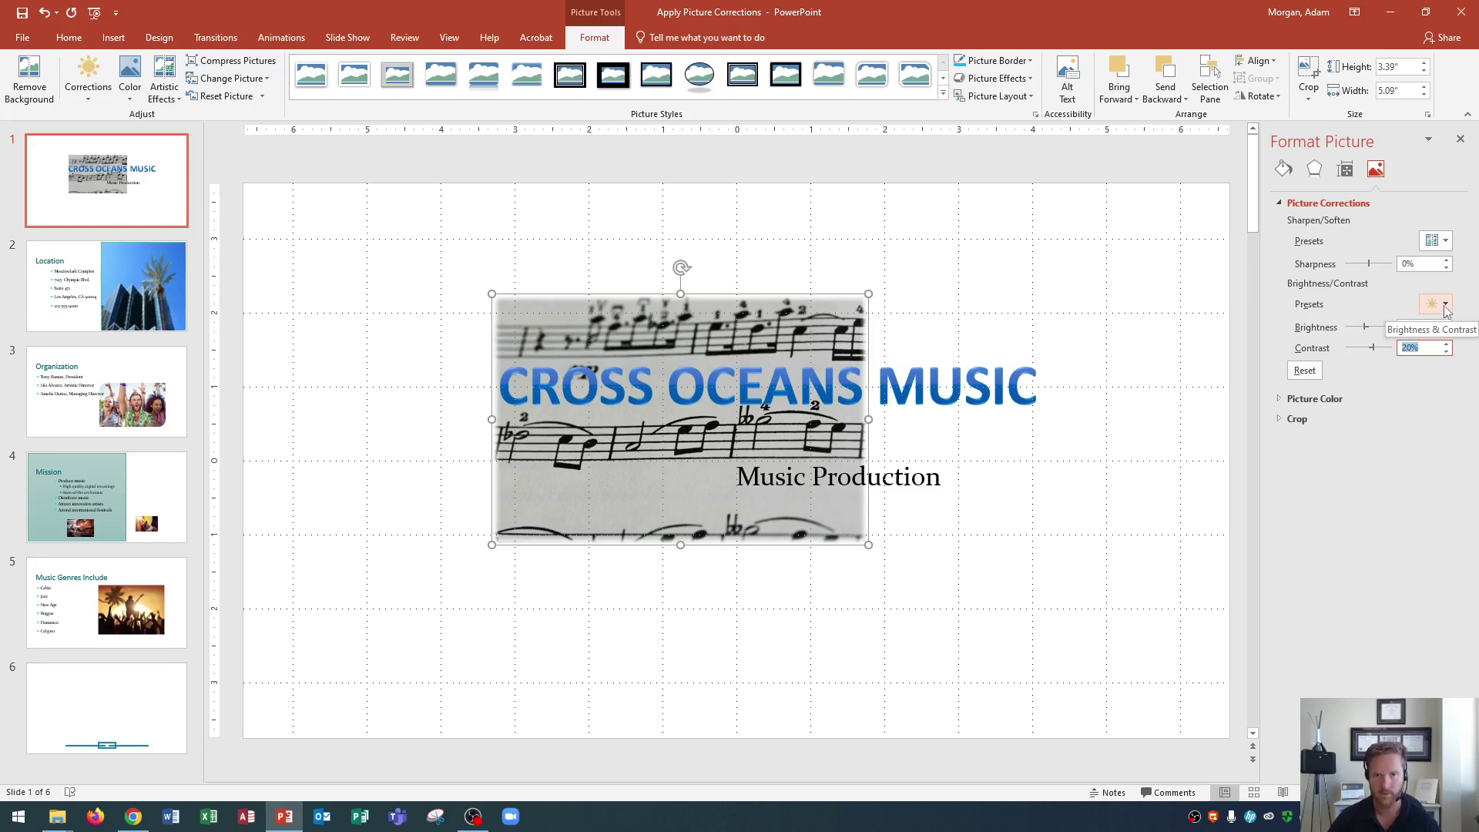
click(1445, 306)
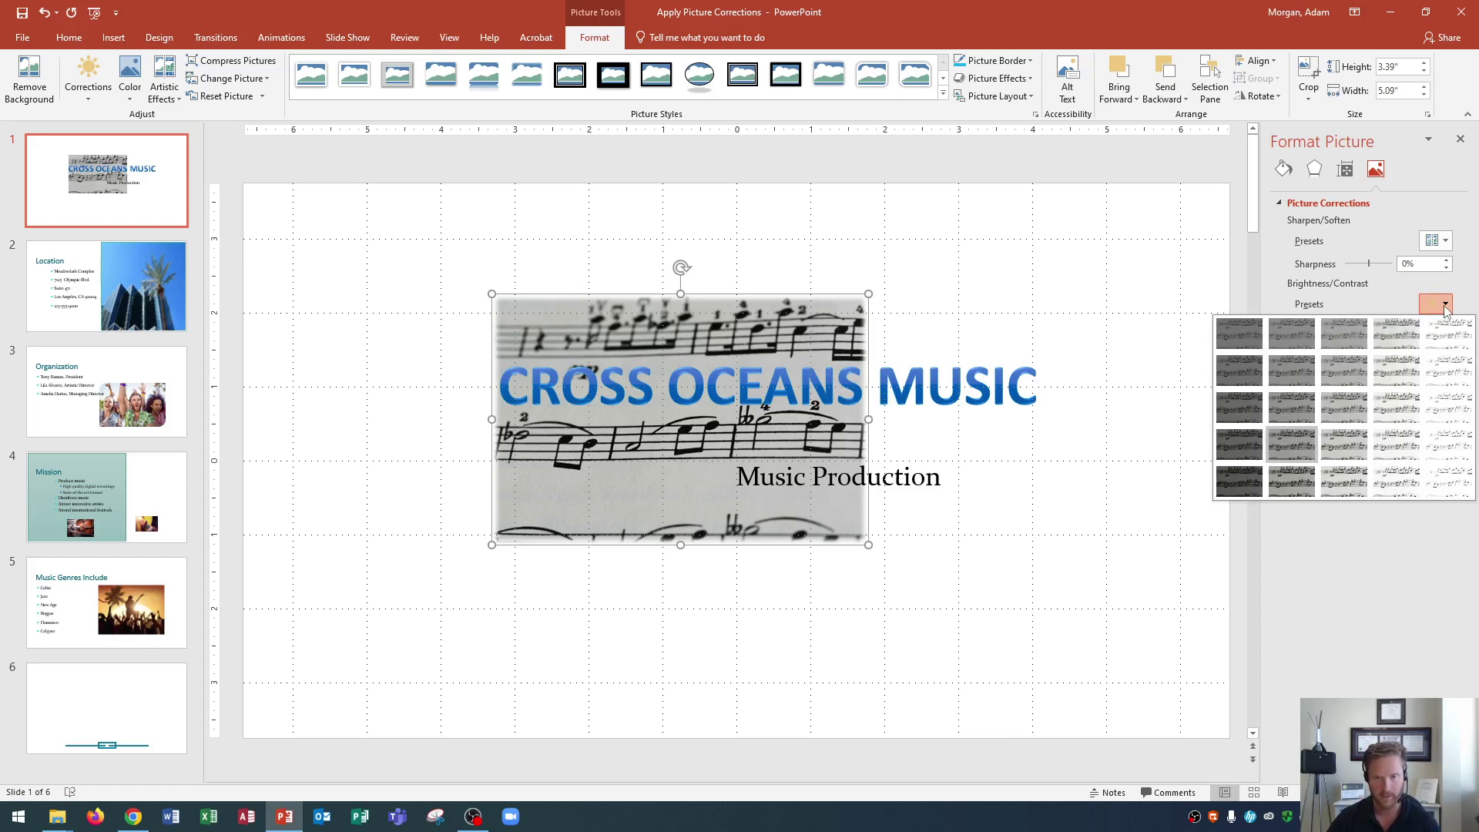
click(1395, 445)
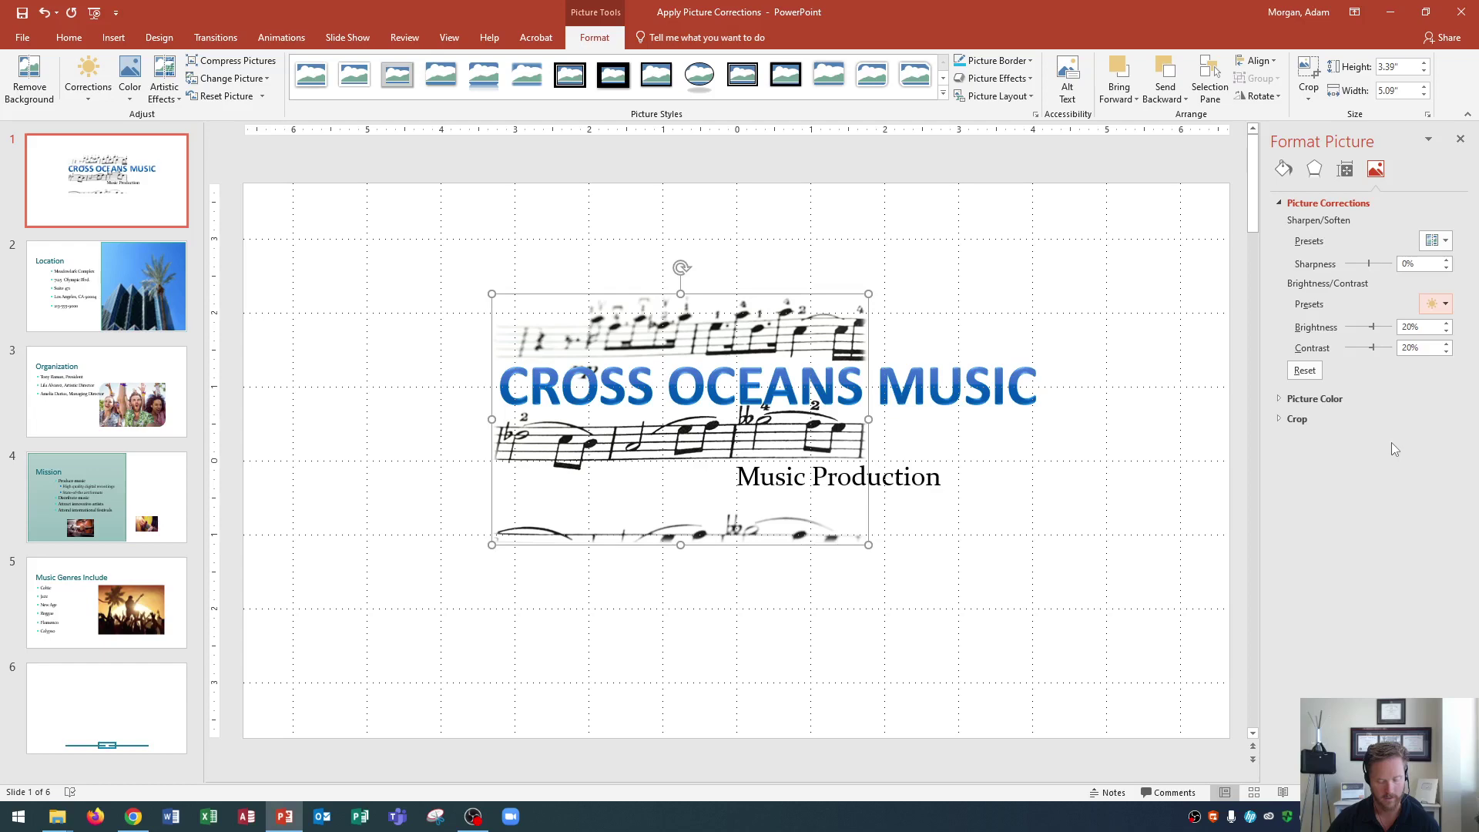
On slide 2, set the building photo's Sharpness to 50% in the Format Picture corrections.
click(116, 289)
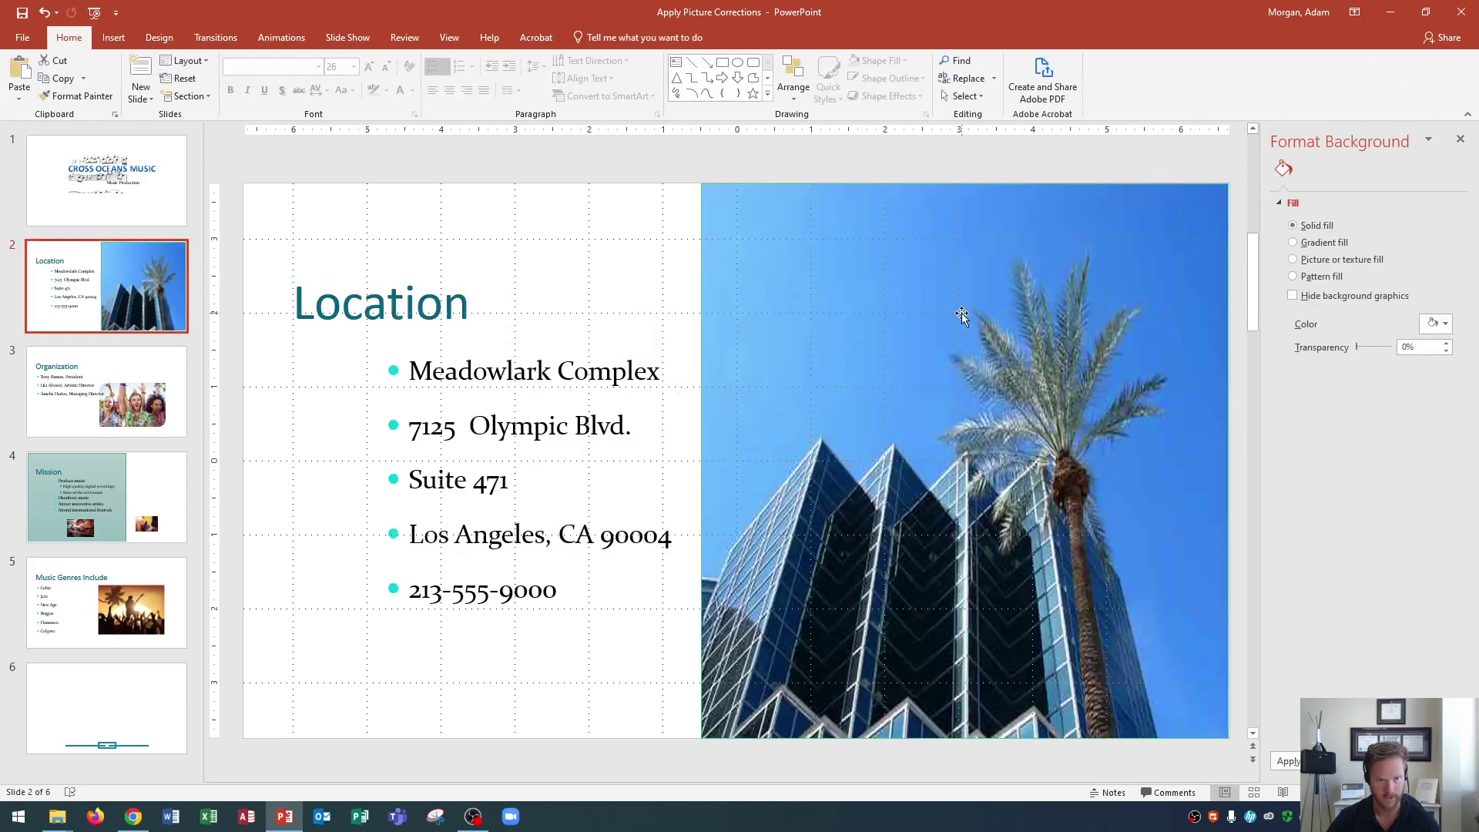
click(961, 313)
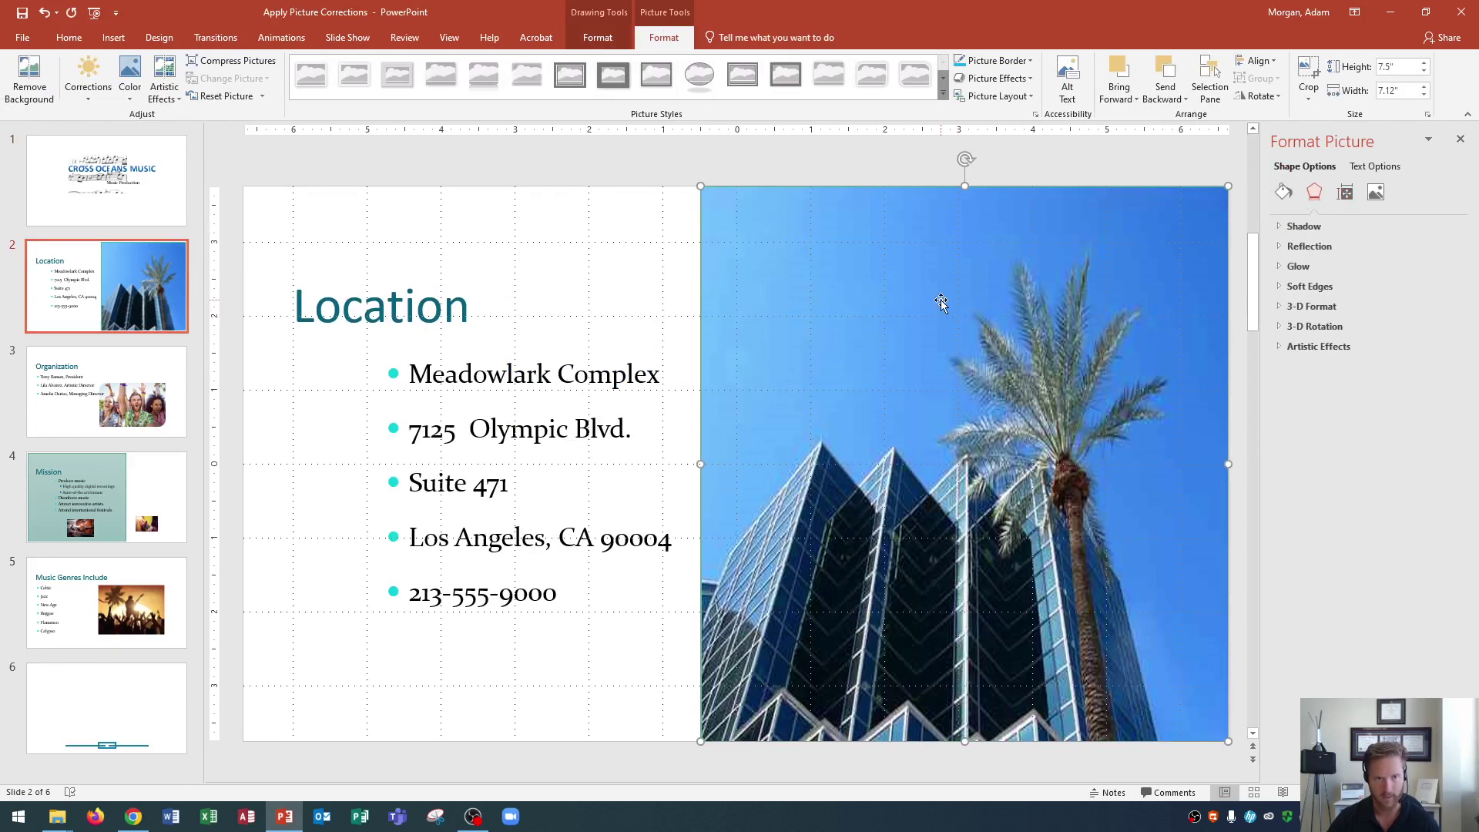
click(1376, 192)
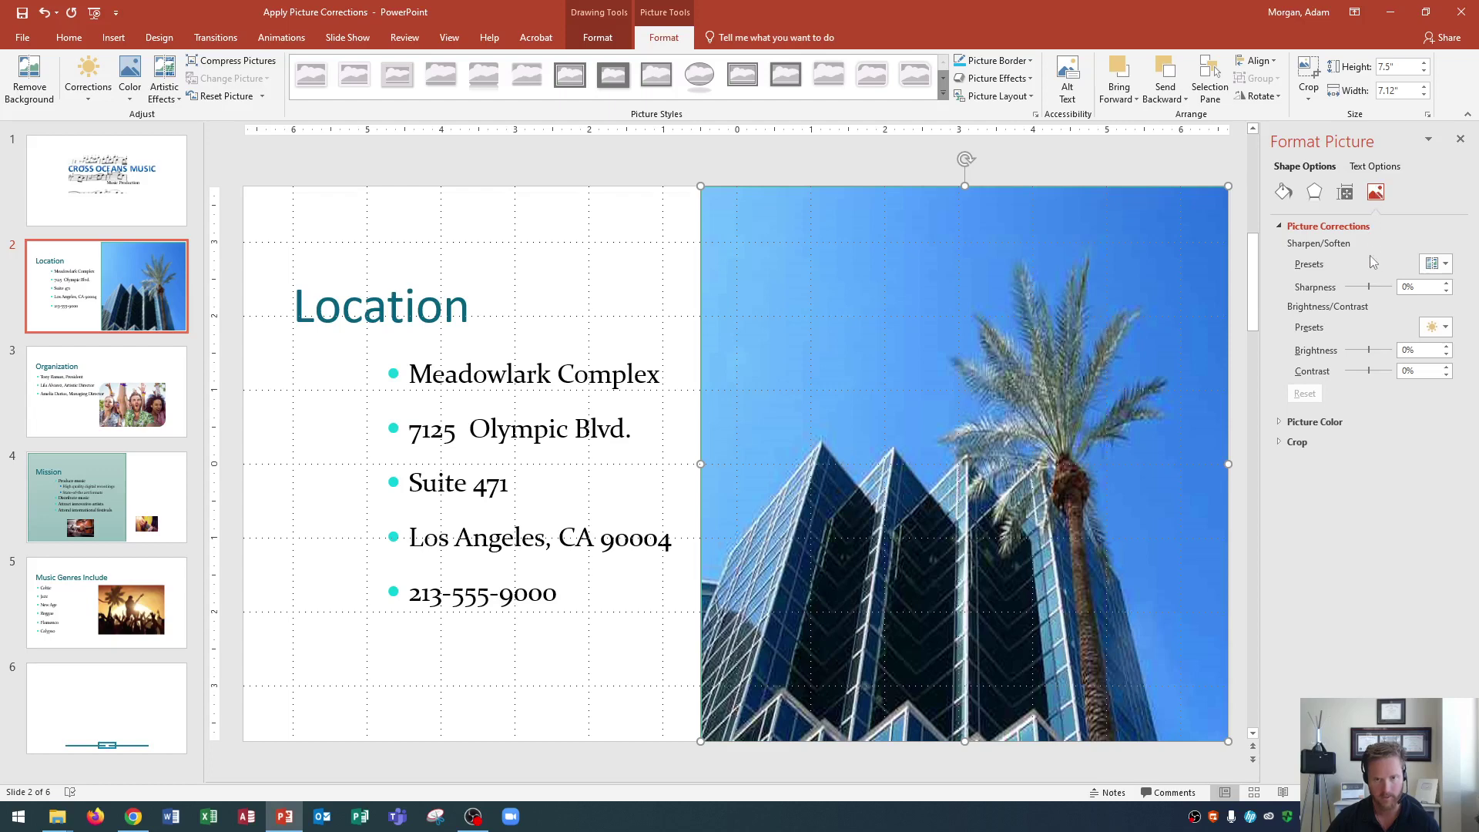
key(Tab)
text(50)
key(Return)
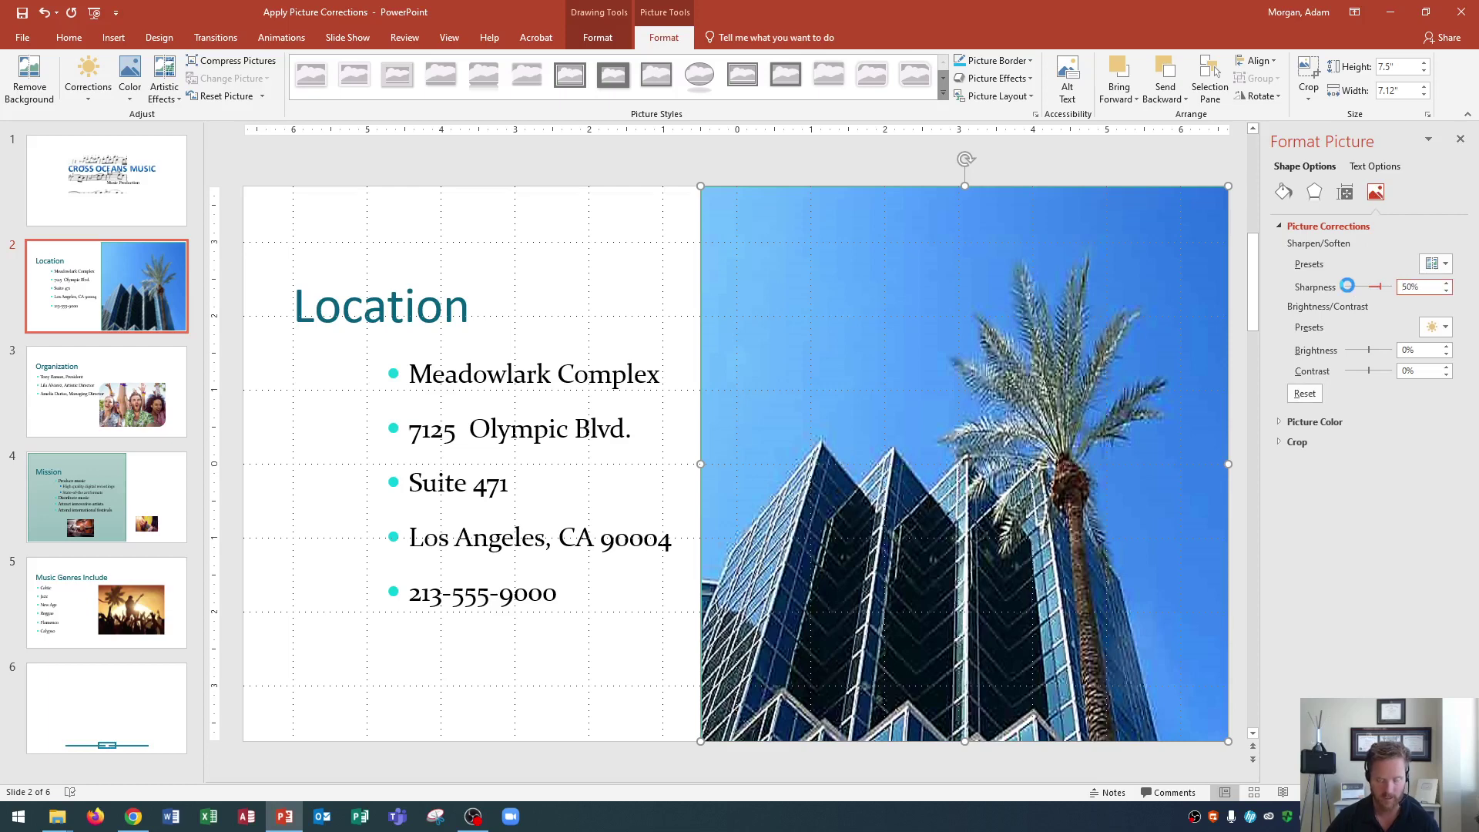